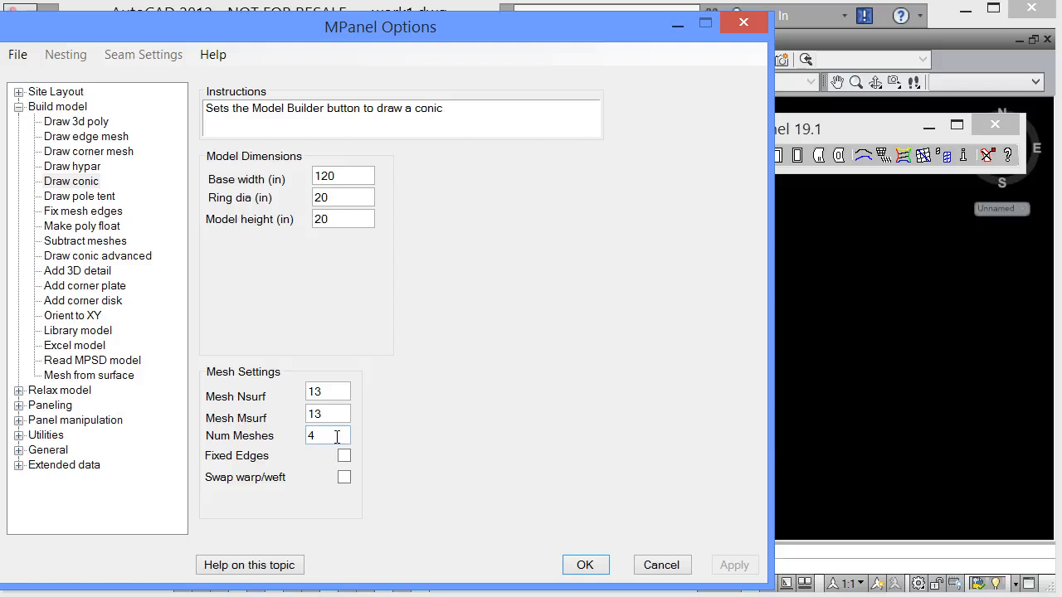
Step: Draw a four-mesh conic with 120 in base width, 20 in ring diameter, 20 in height and 13 by 13 mesh divisions
left_click(585, 565)
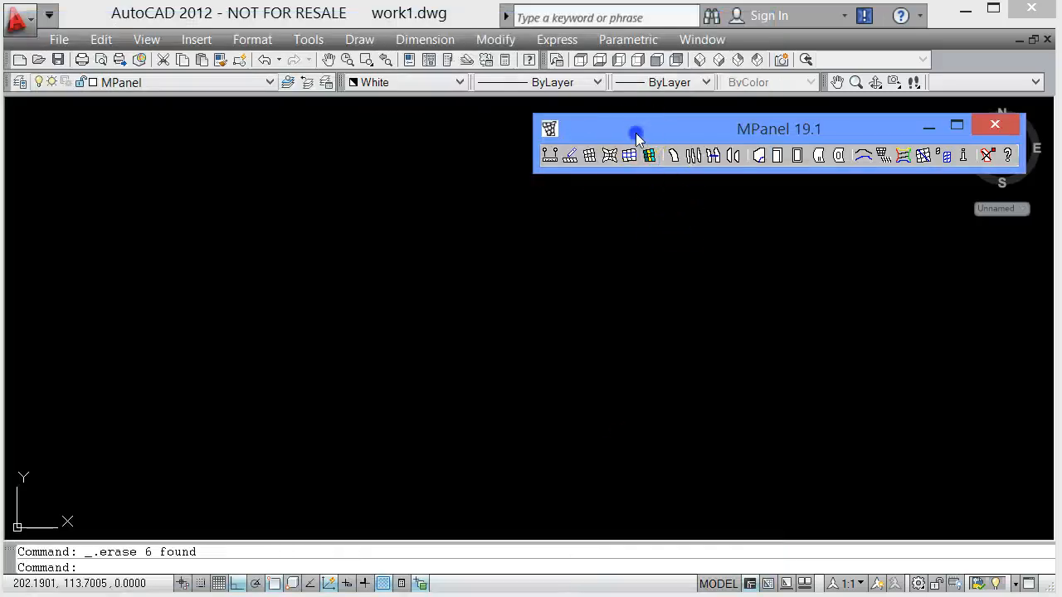
left_click(570, 156)
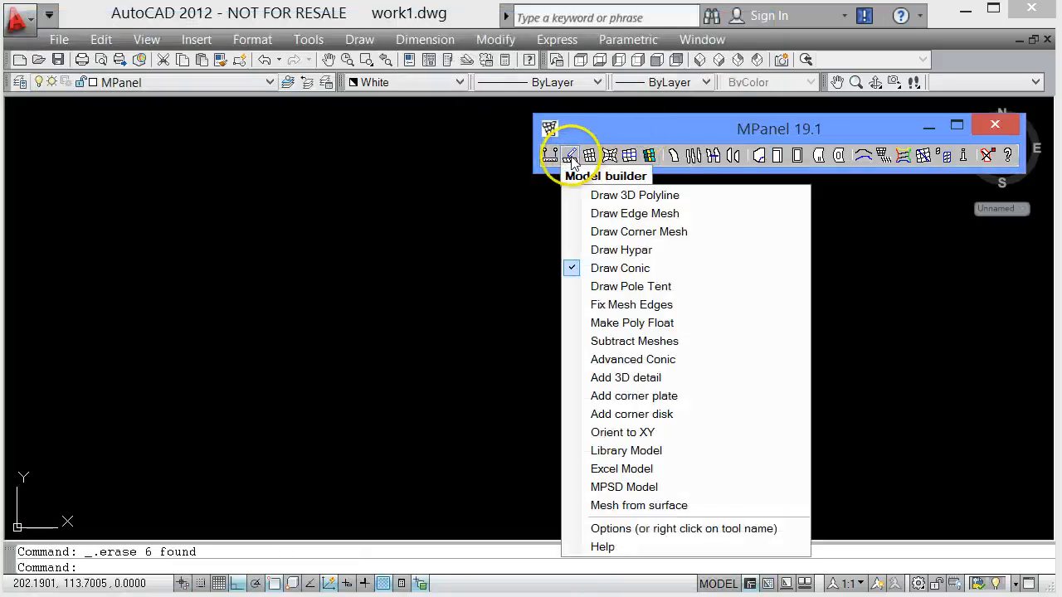
left_click(597, 268)
left_click(229, 351)
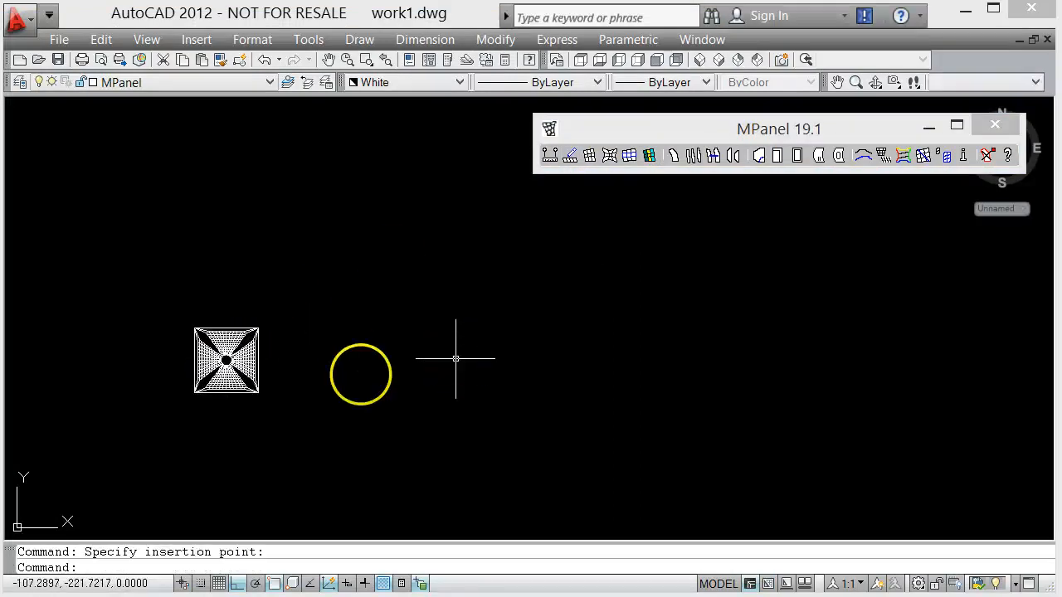
Step: Relax the joined edge meshes of the whole conic and clear the temporary red relaxation graphics
left_click(107, 266)
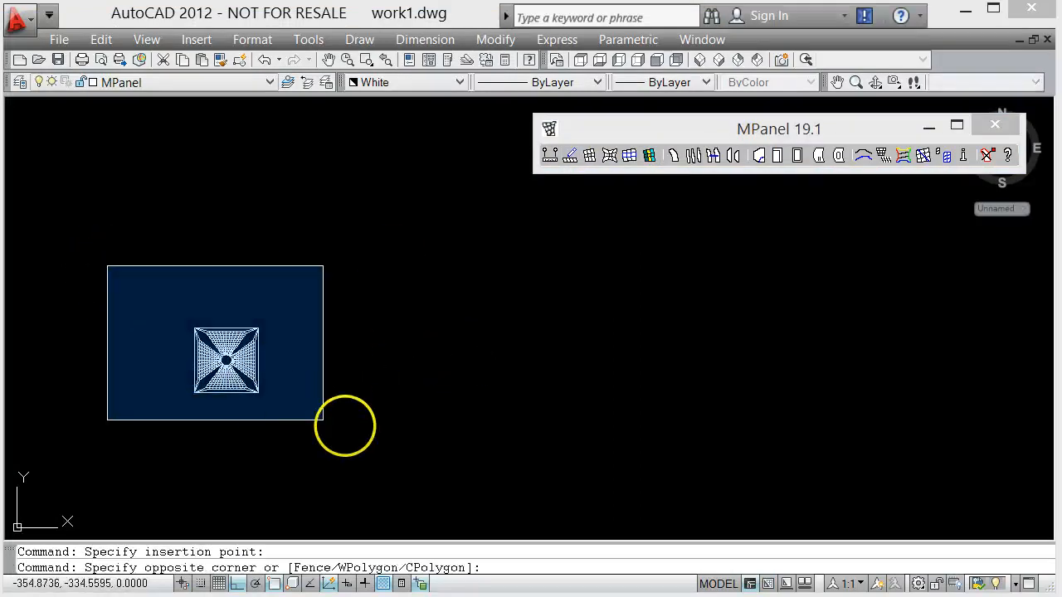
left_click(358, 438)
left_click(628, 156)
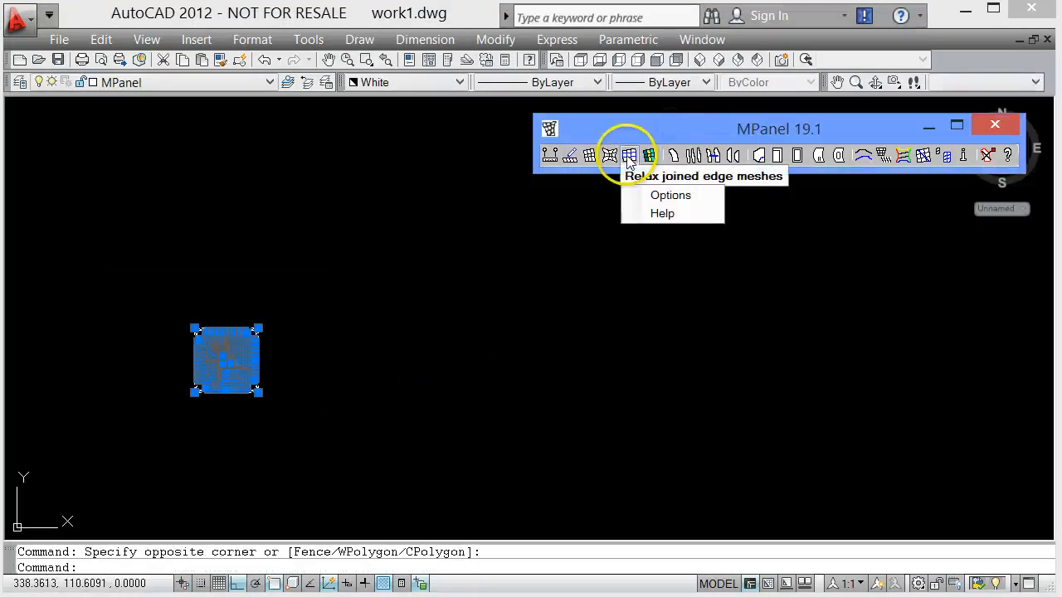
left_click(629, 171)
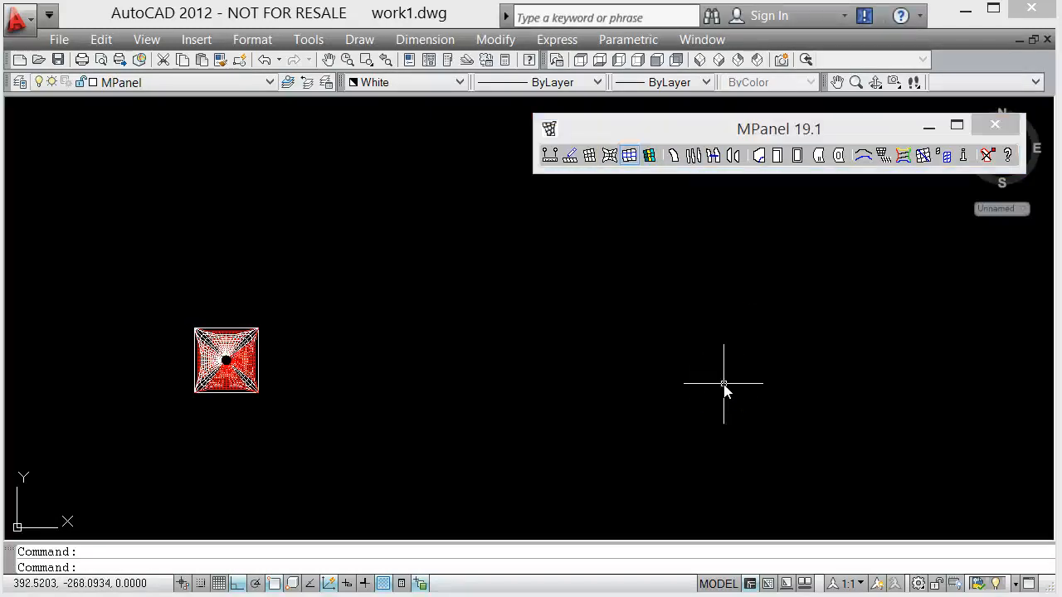
left_click(992, 156)
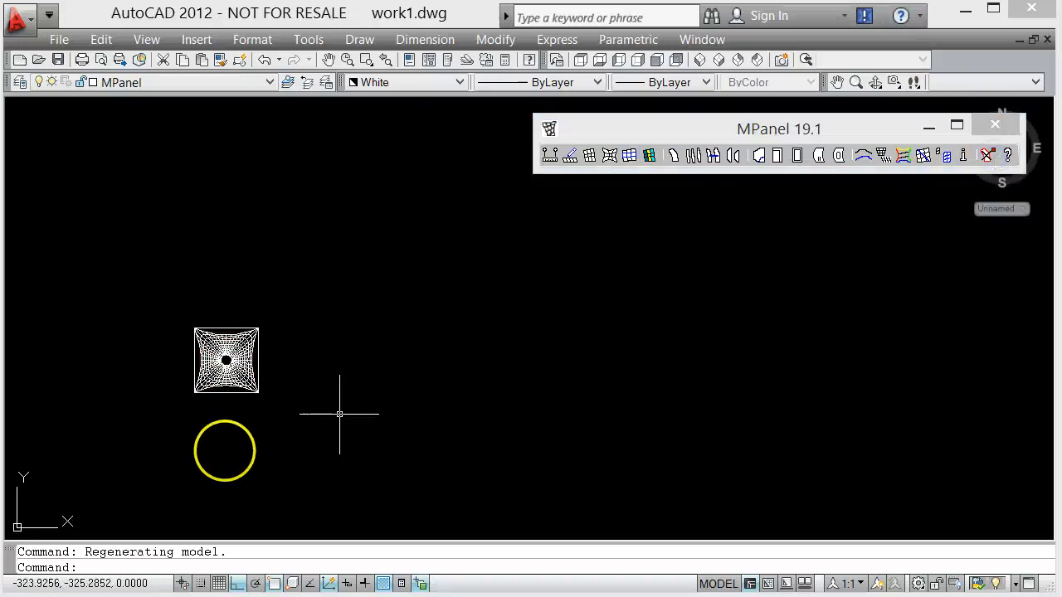
Step: Examine the relaxed conic's lower-left corner in plan and its profile in 3D, ending in the top view
scroll(180, 420, "up", 6)
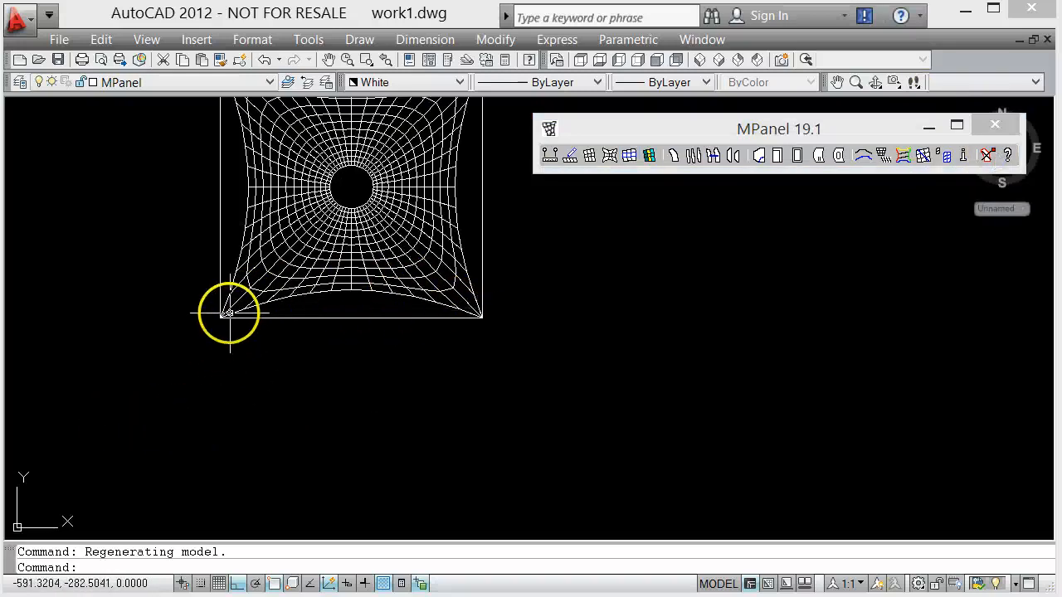
scroll(223, 308, "up", 5)
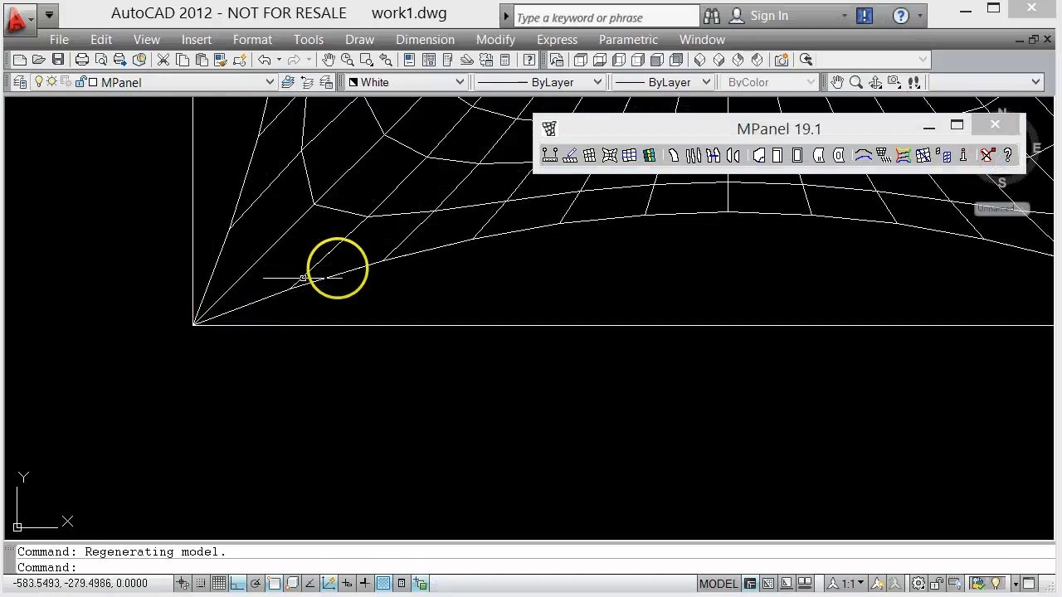
scroll(263, 325, "down", 5)
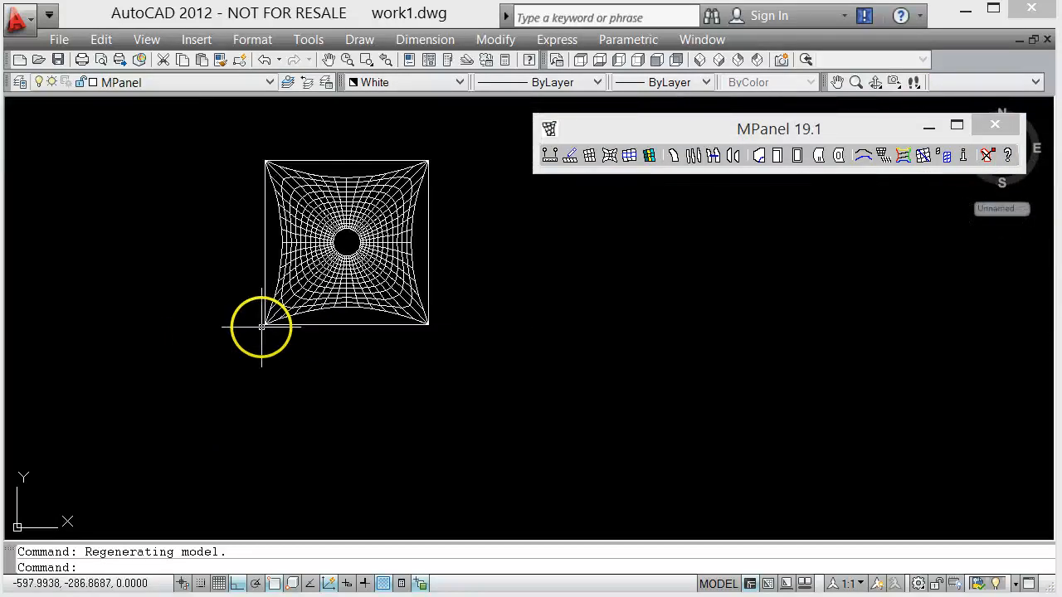
left_click(893, 82)
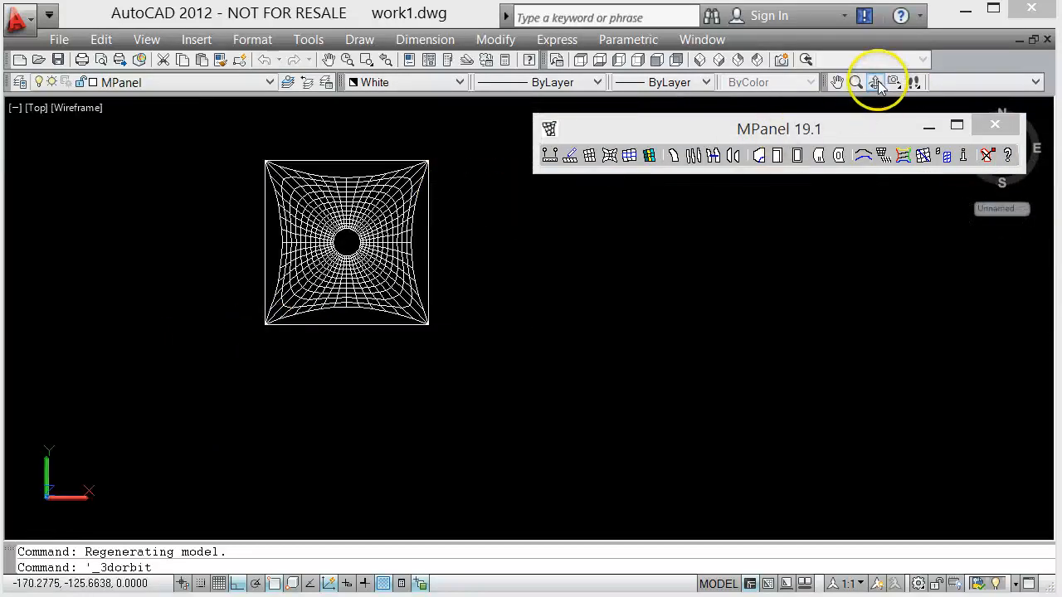
left_click_drag(379, 386, 391, 234)
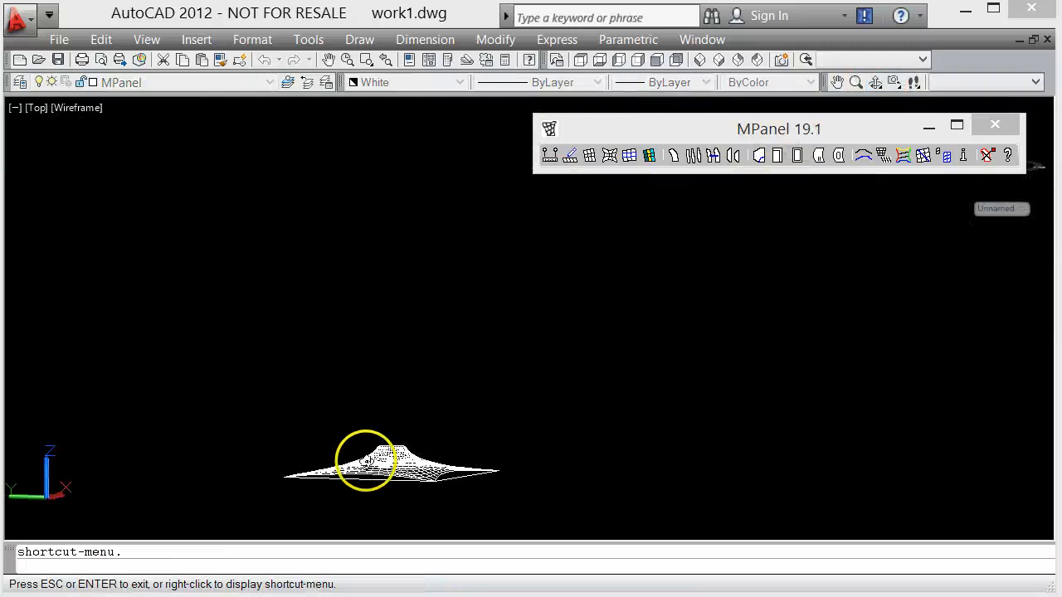
scroll(362, 457, "up", 5)
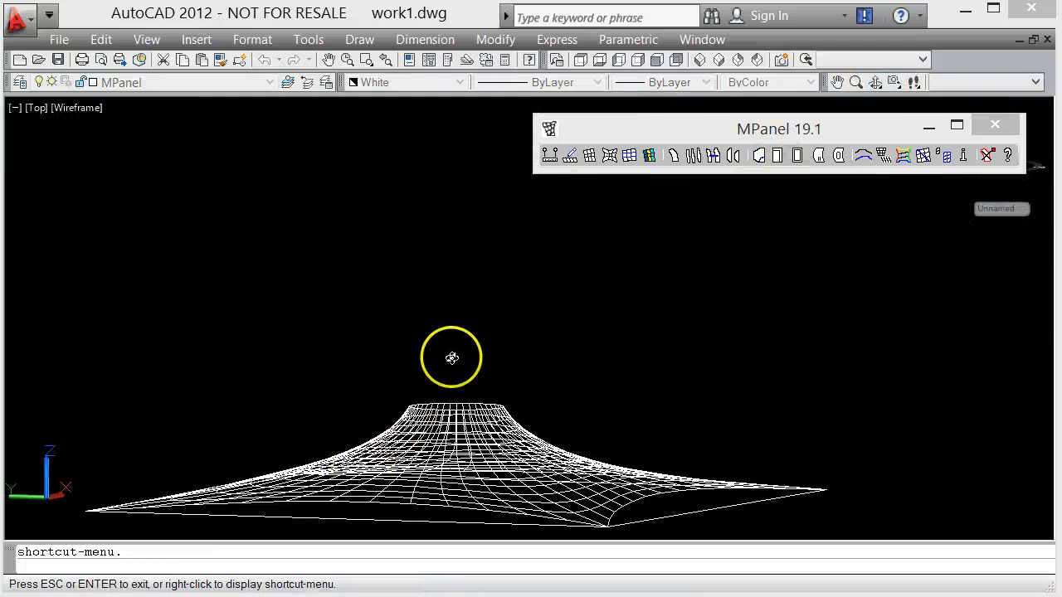
scroll(385, 455, "up", 4)
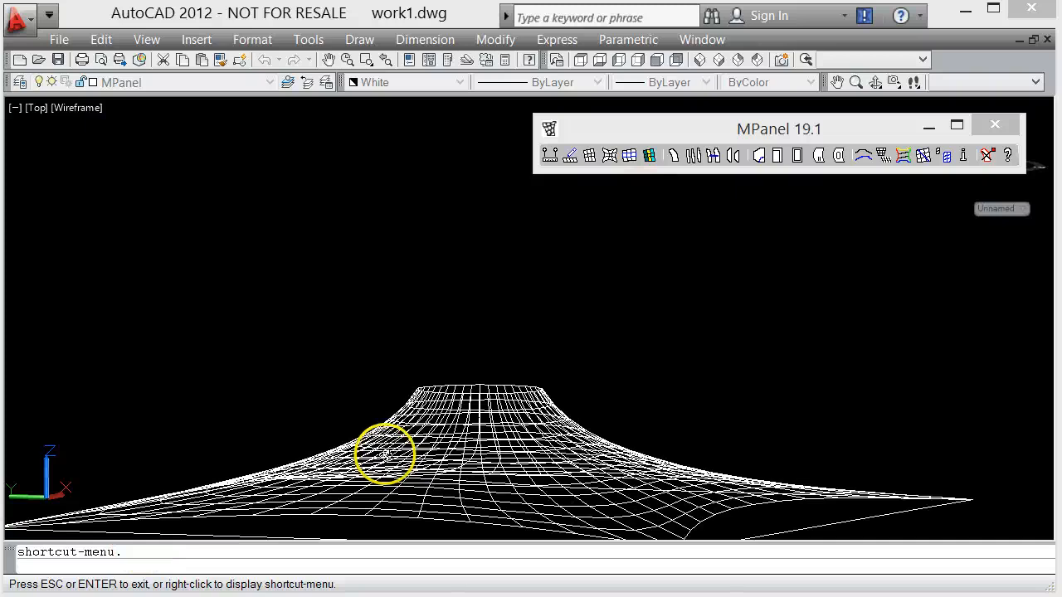
scroll(403, 419, "down", 3)
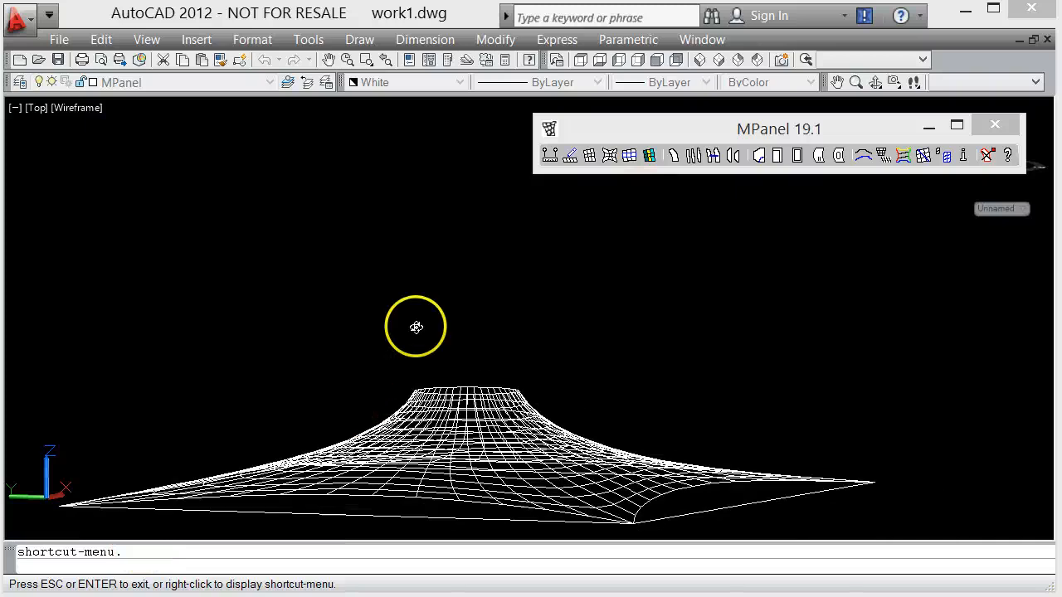
left_click(581, 62)
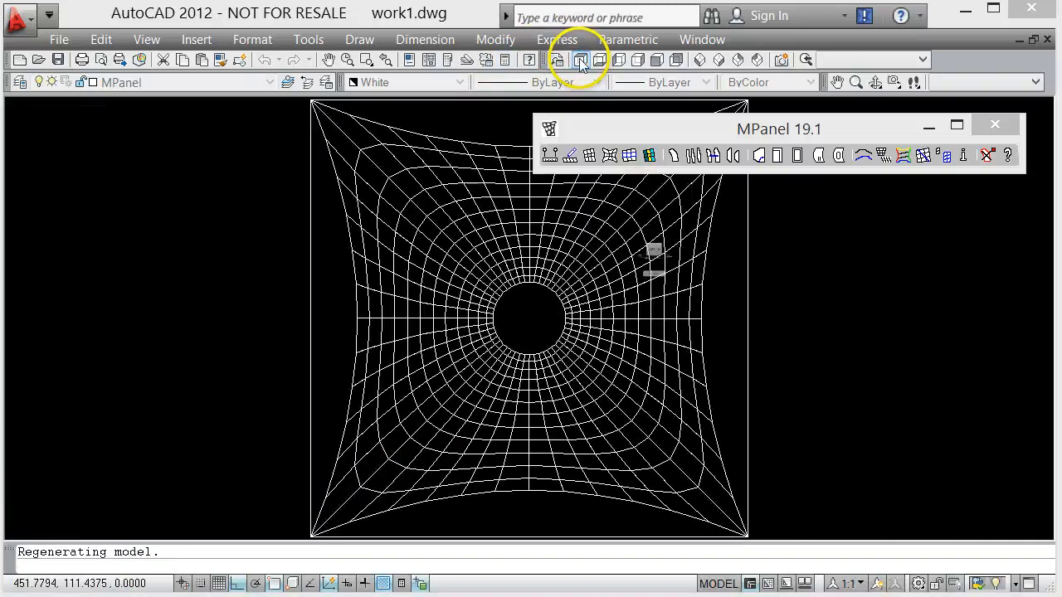
Step: Inspect the mesh density near the conic's corners and around its central ring in plan
scroll(149, 215, "down", 4)
scroll(214, 150, "up", 2)
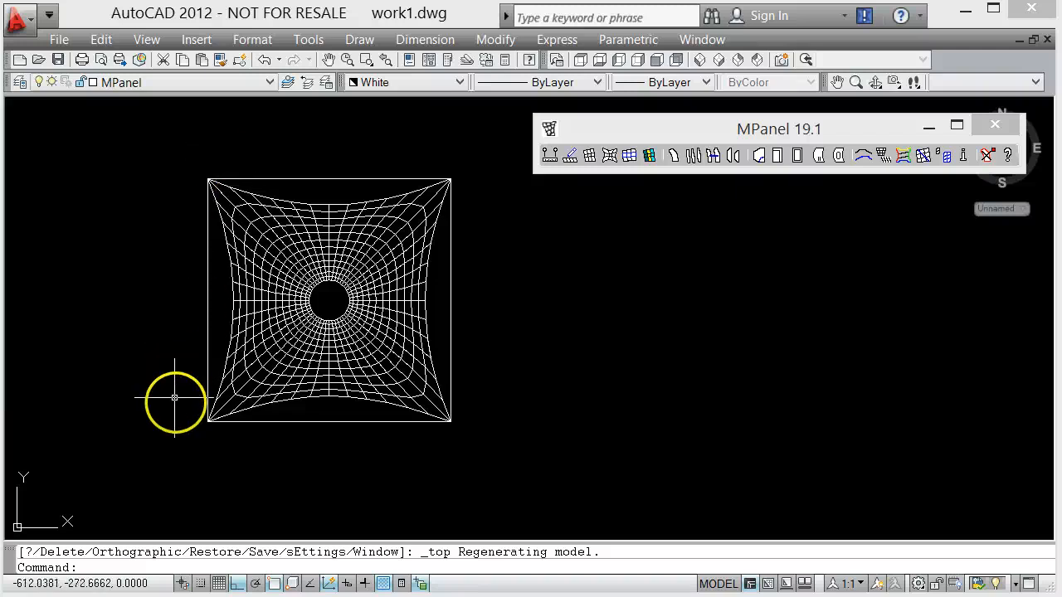
scroll(194, 445, "up", 2)
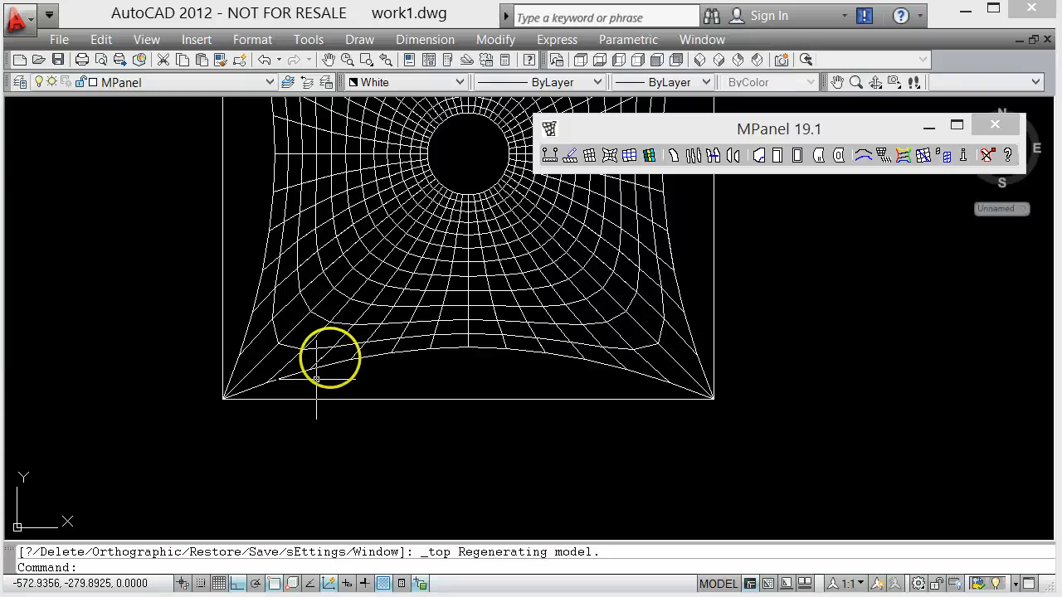
scroll(425, 176, "up", 4)
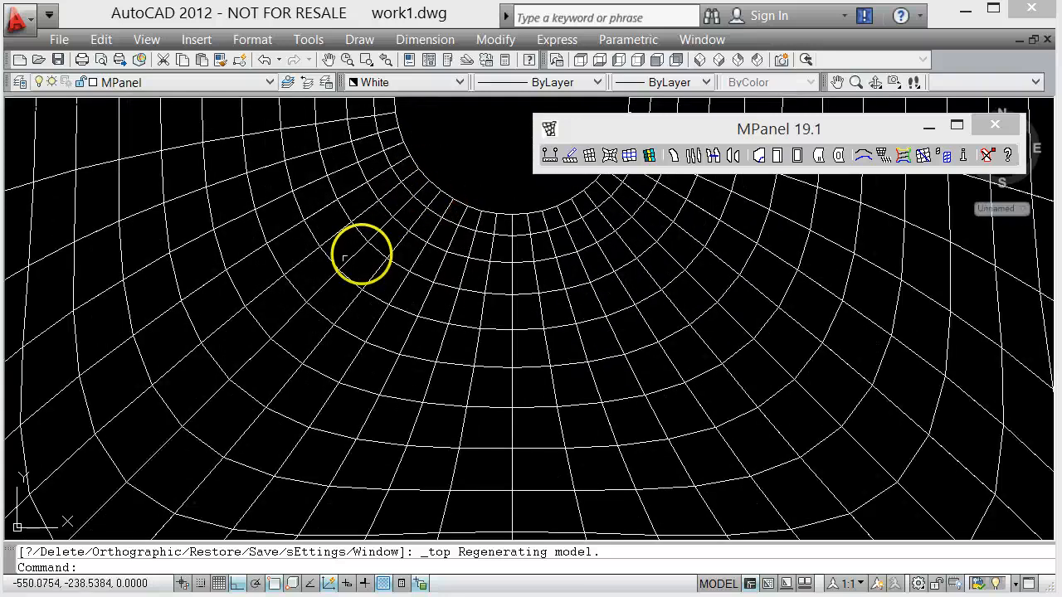
scroll(299, 261, "down", 4)
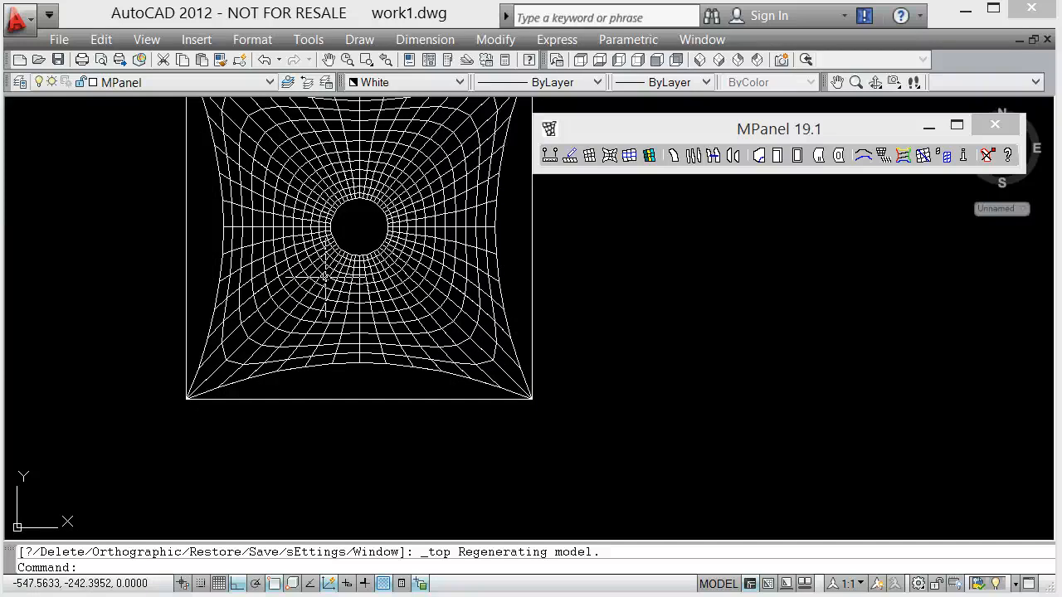
scroll(307, 269, "down", 2)
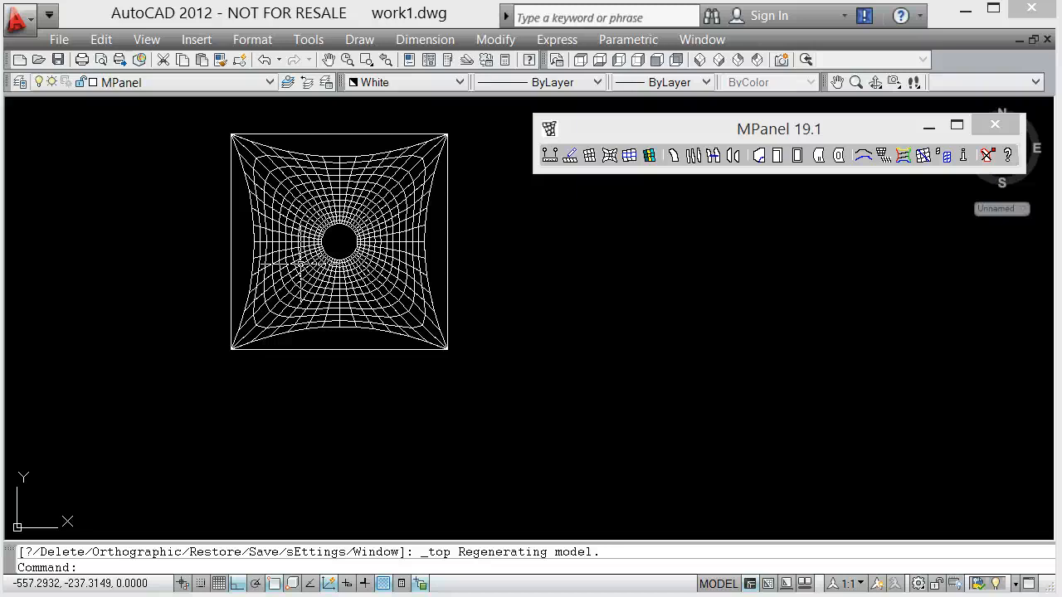
scroll(173, 266, "down", 2)
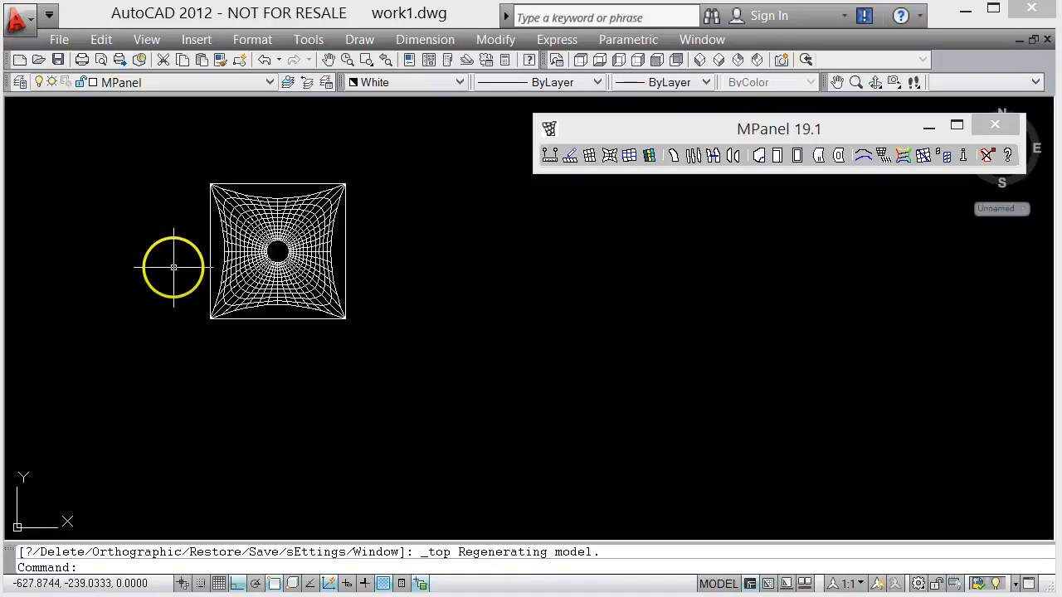
scroll(263, 203, "up", 2)
scroll(263, 203, "up", 1)
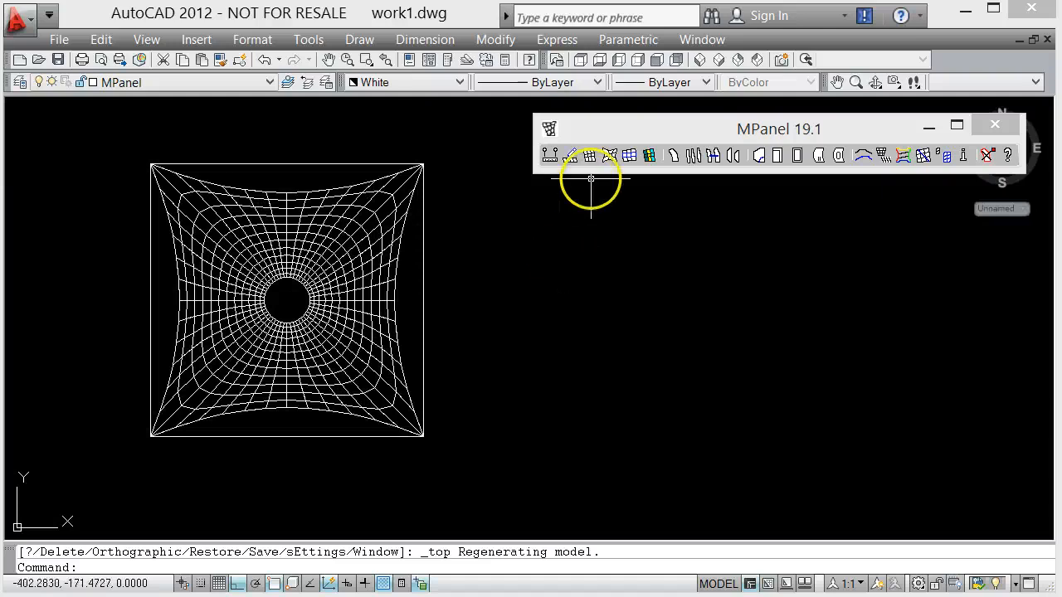
left_click(739, 126)
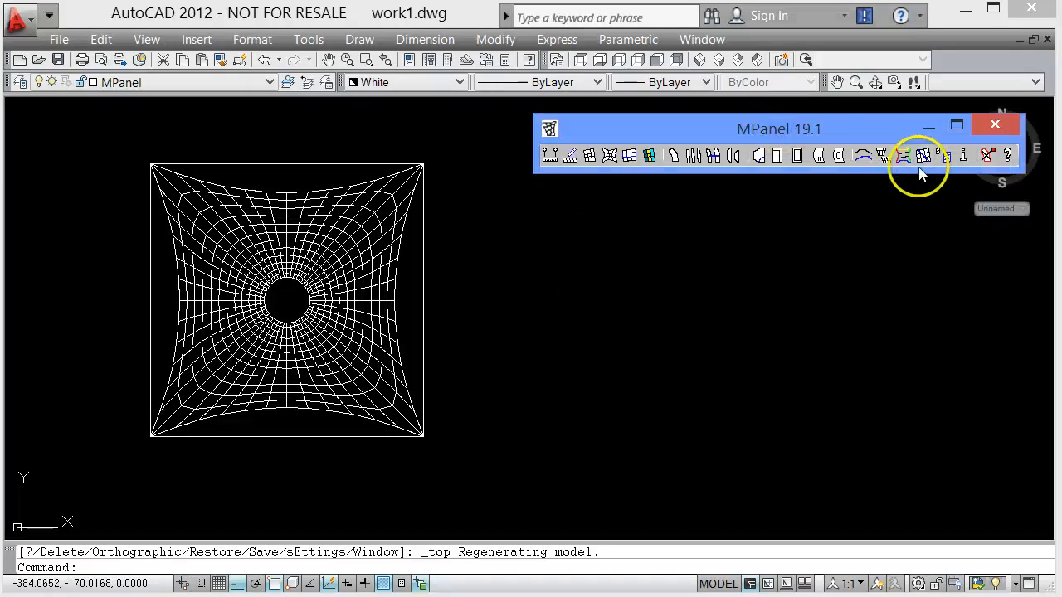
left_click(883, 158)
left_click(929, 158)
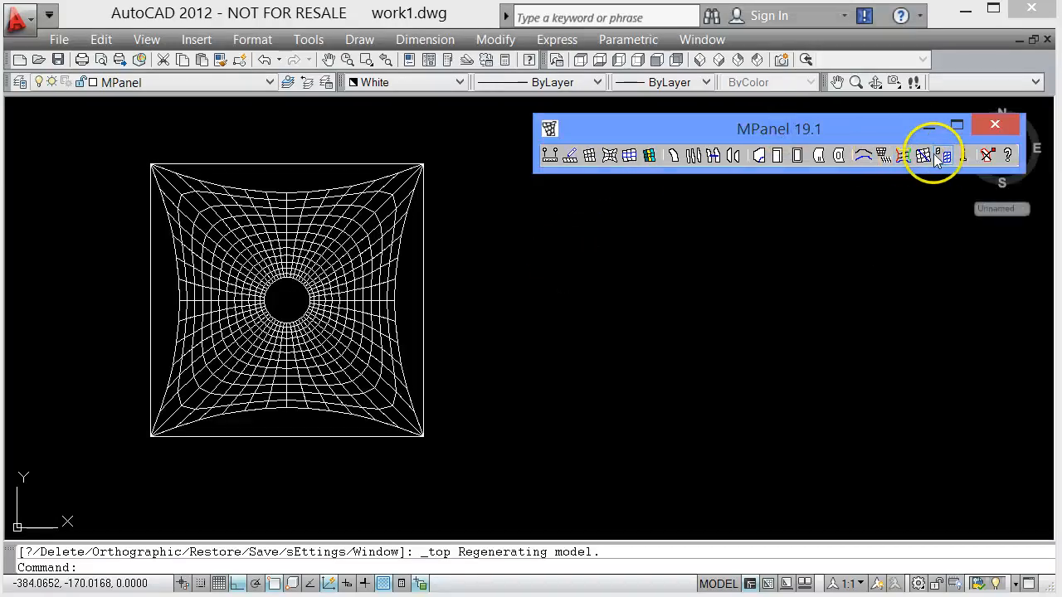
left_click(946, 156)
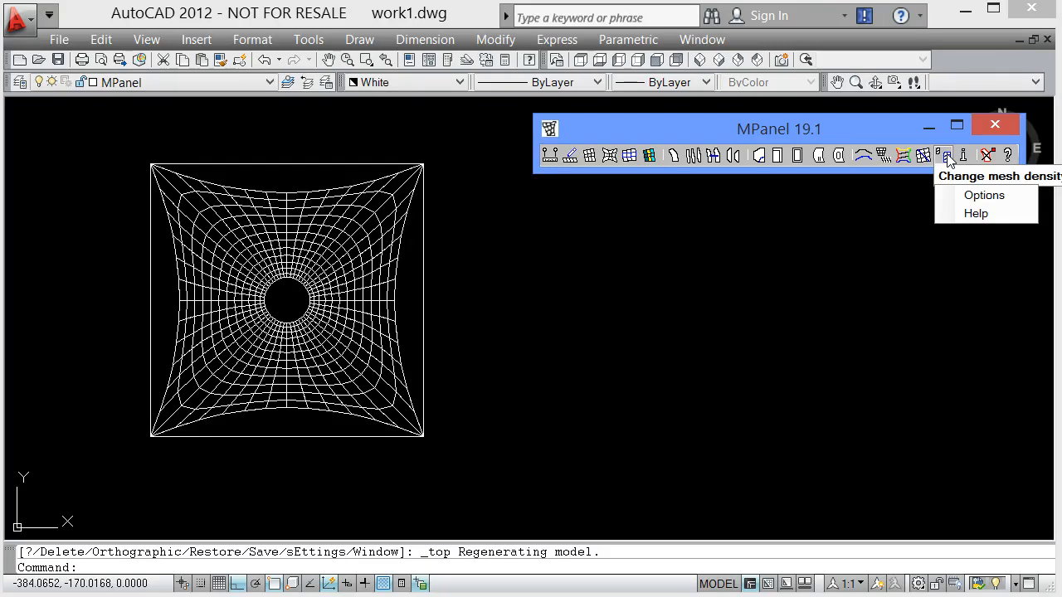
left_click(949, 160)
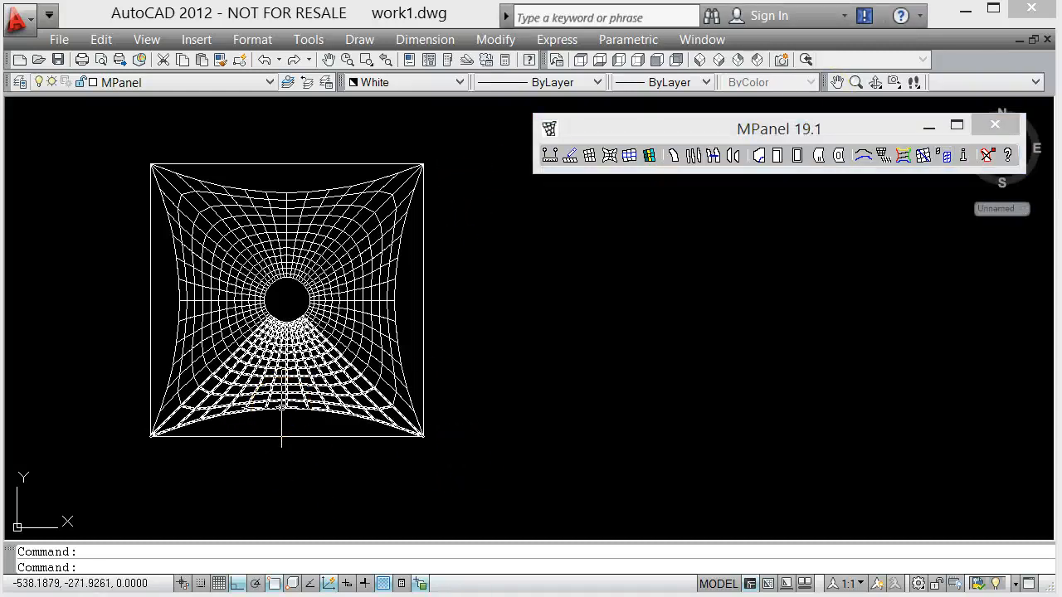
Step: Select the conic's lower mesh and set the mesh density options to double both the MSurf and NSurf density
left_click(282, 408)
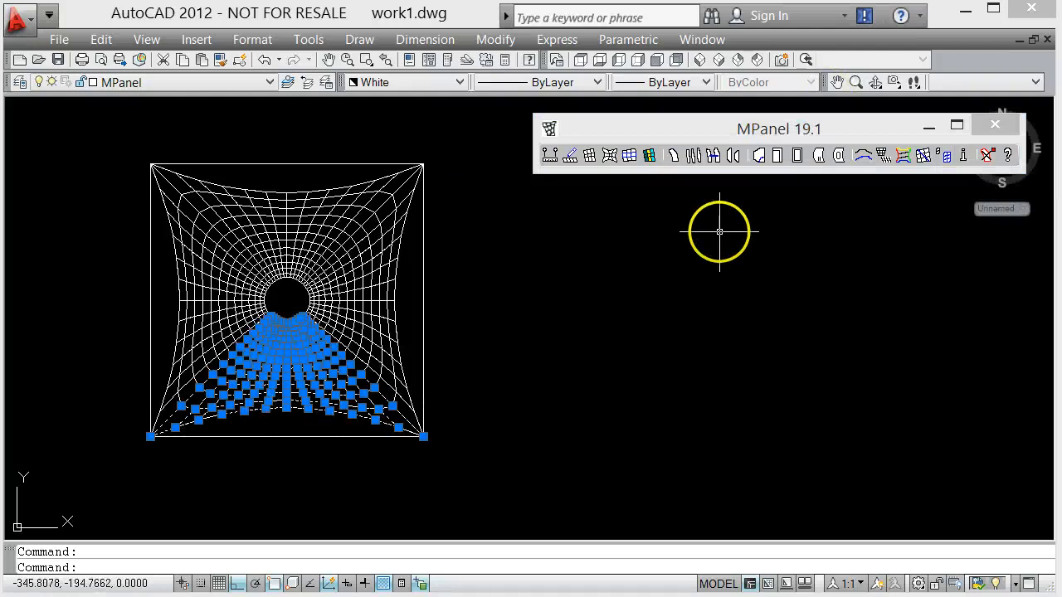
left_click(818, 127)
left_click(942, 162)
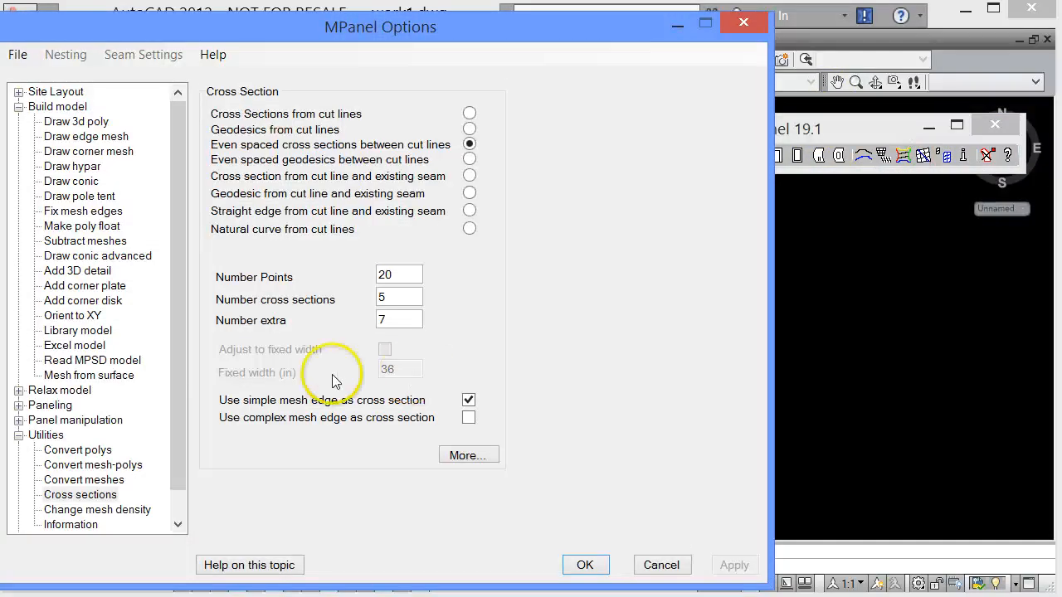
left_click(75, 510)
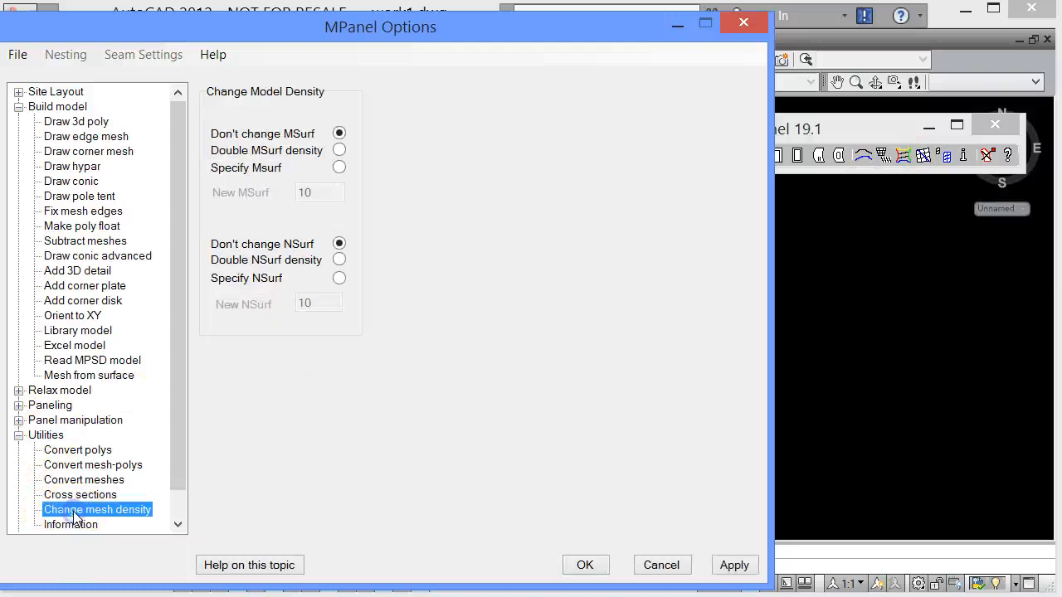
left_click(339, 151)
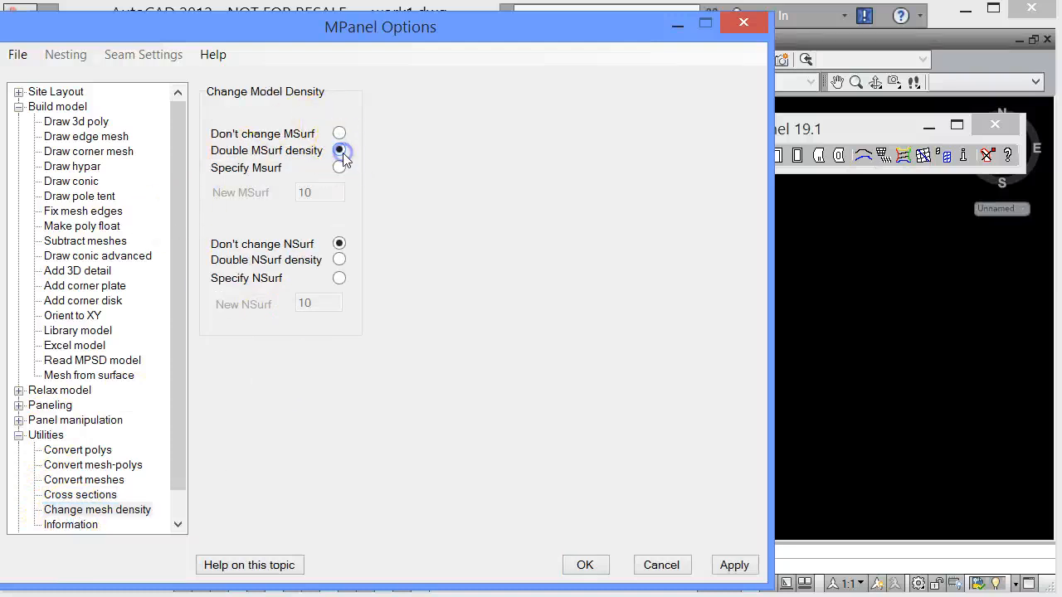
left_click(339, 262)
Step: Try the Don't change MSurf and Specify Msurf options, ending on Double MSurf density
left_click(342, 135)
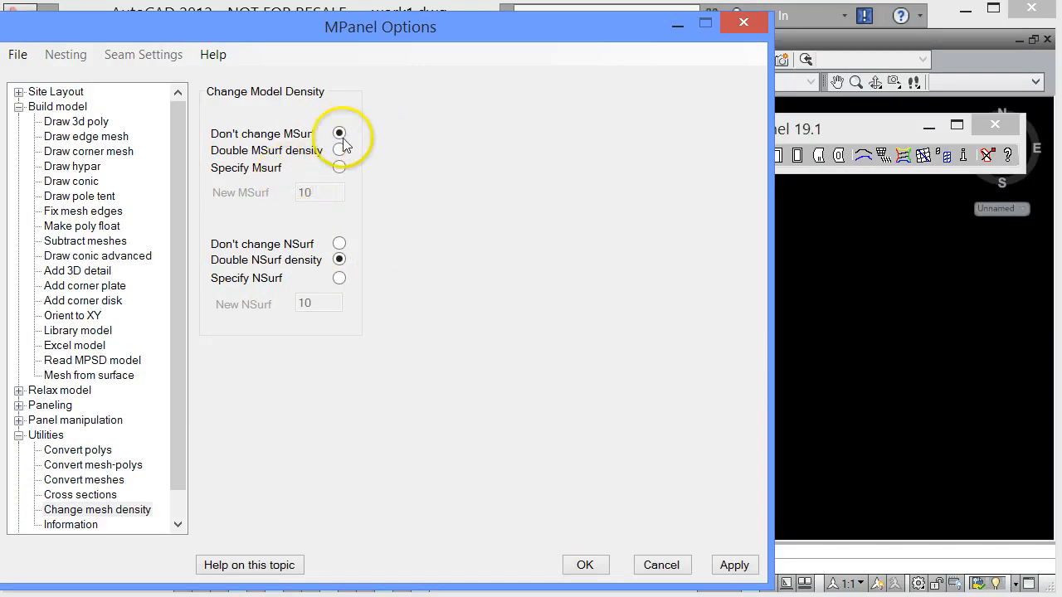
left_click(339, 152)
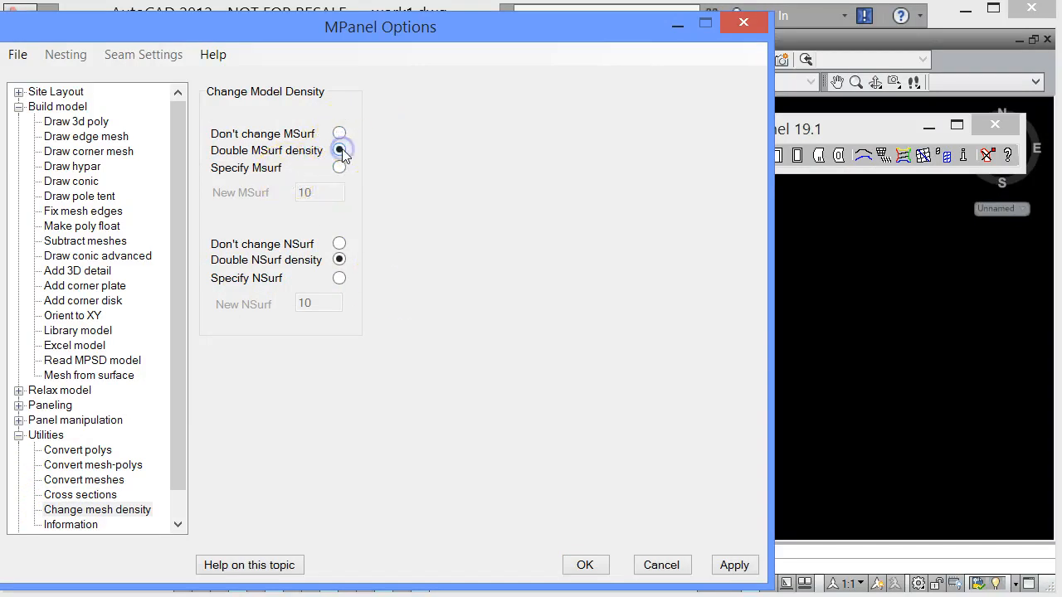
left_click(339, 168)
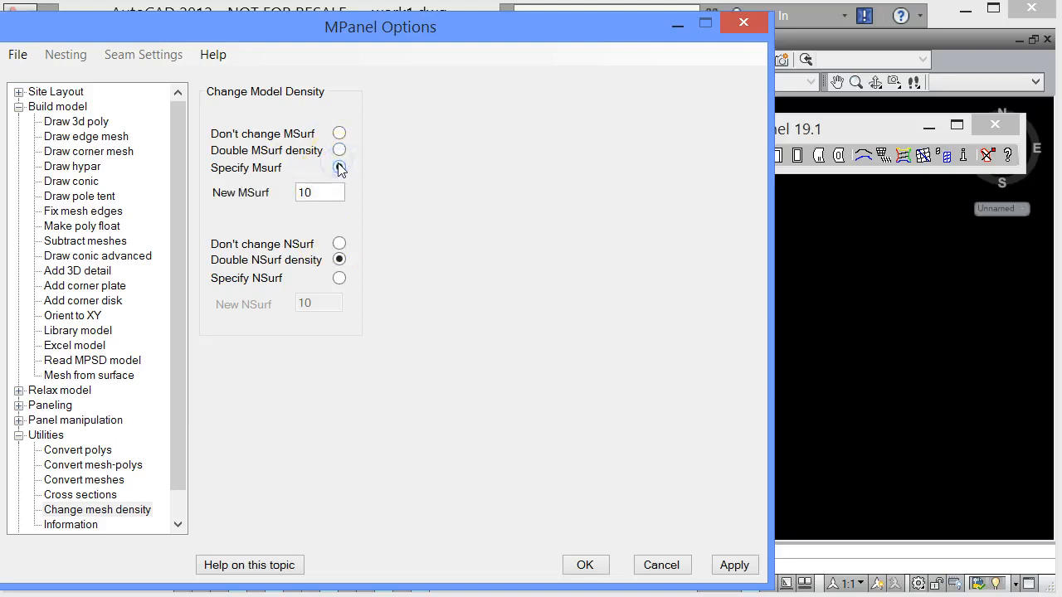
left_click(340, 150)
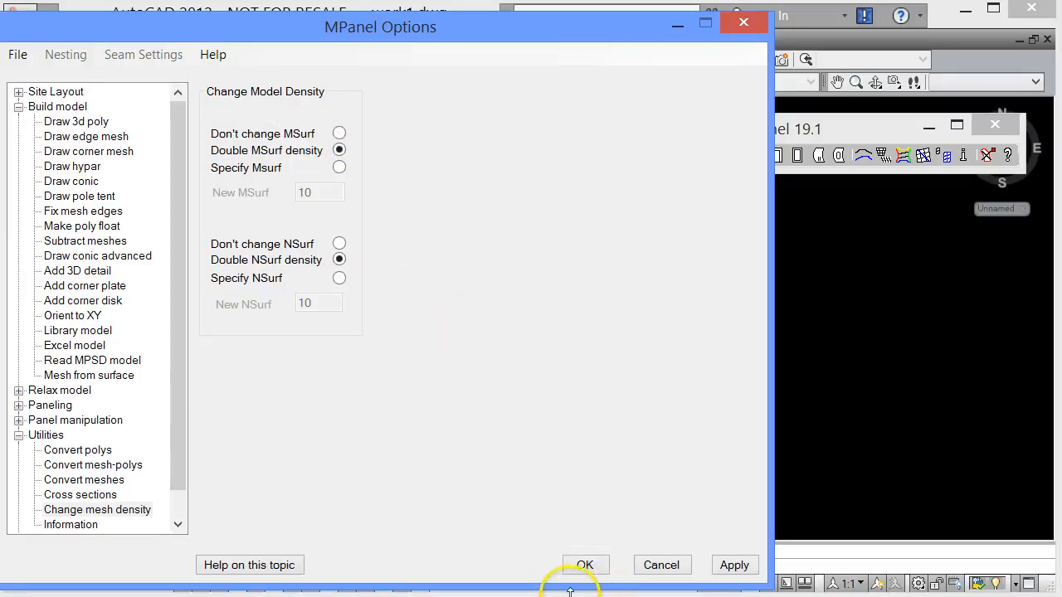
Step: Accept the options for doubling MSurf and NSurf density, keeping the conic's lower mesh selected in plan
left_click(585, 567)
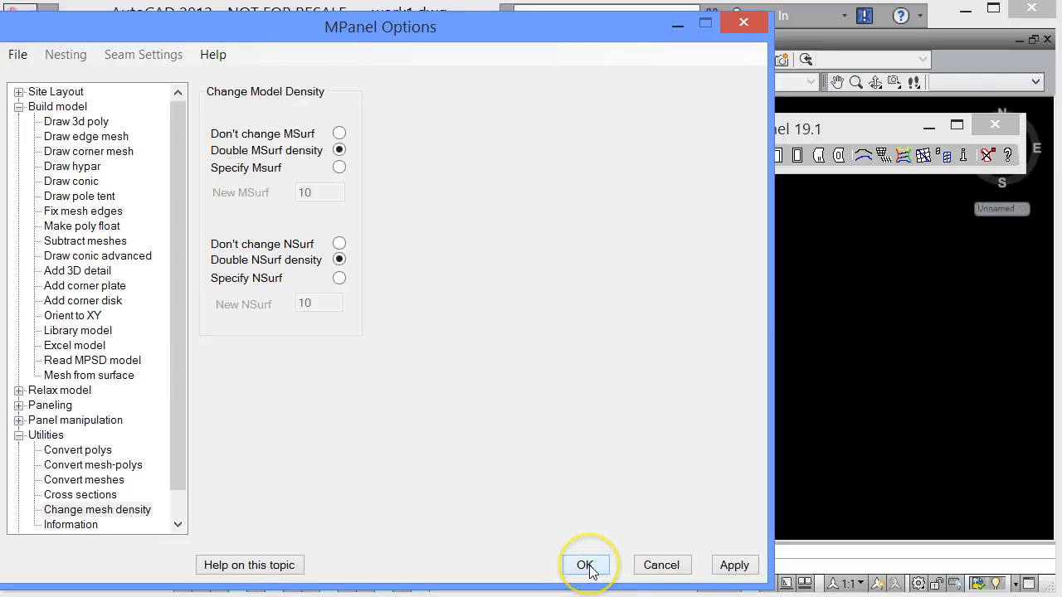
left_click(585, 565)
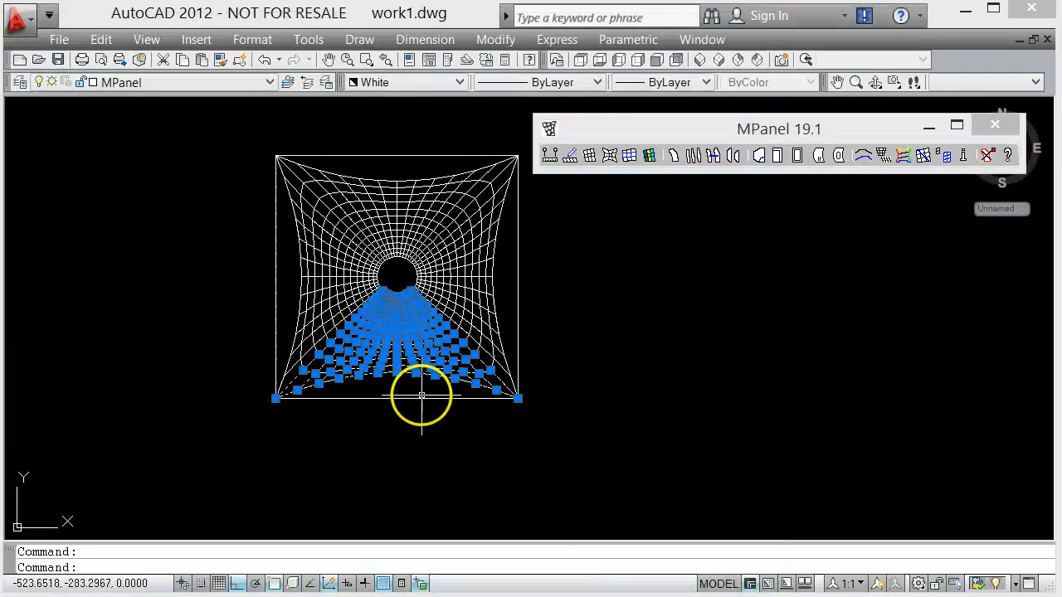
scroll(422, 397, "up", 2)
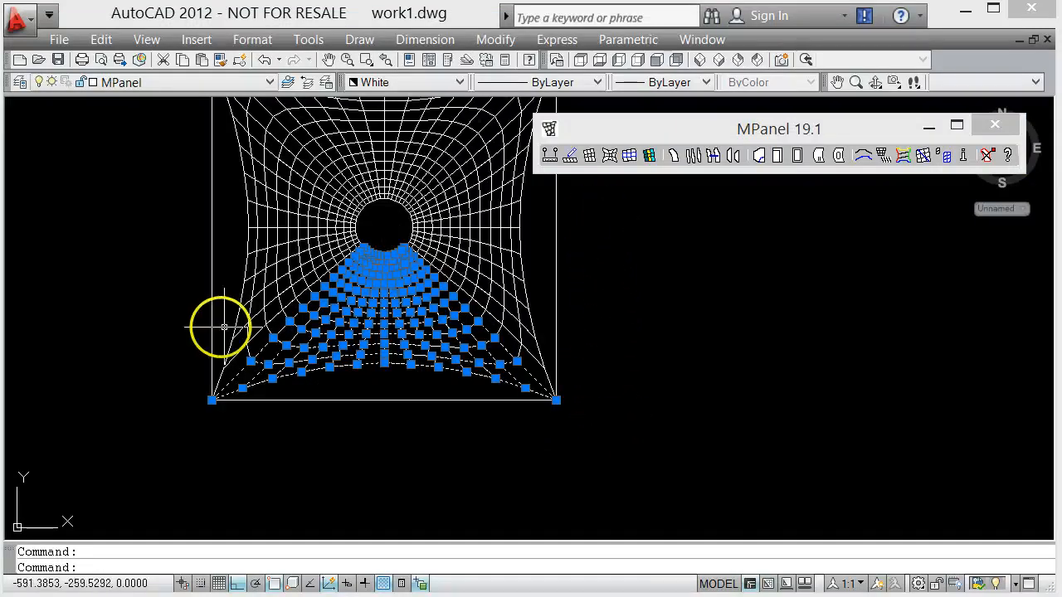
scroll(233, 324, "down", 2)
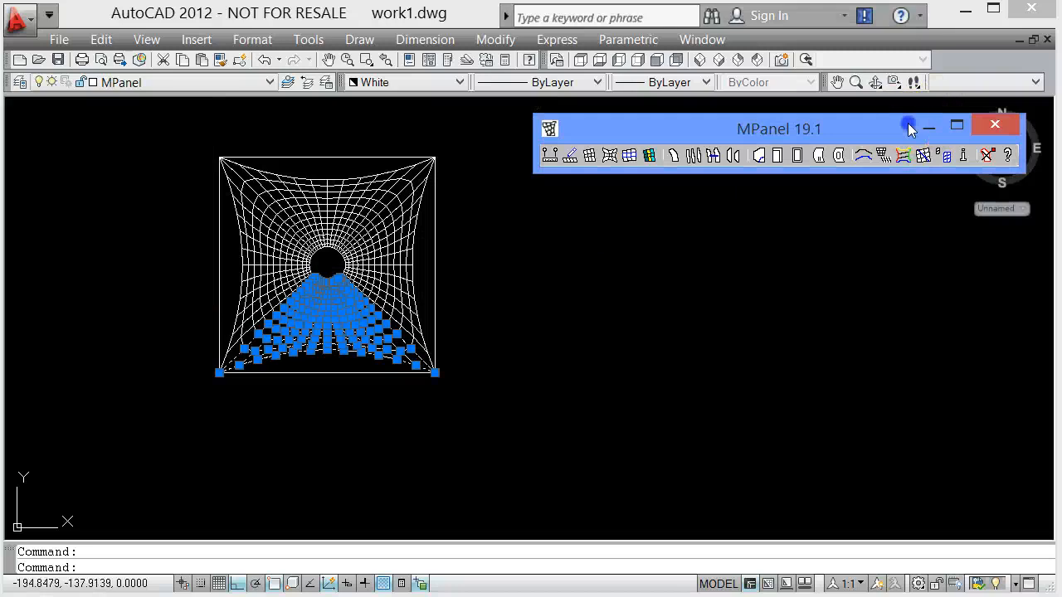
Step: Double the mesh density of the conic's selected lower mesh and clear the red lines
left_click(924, 156)
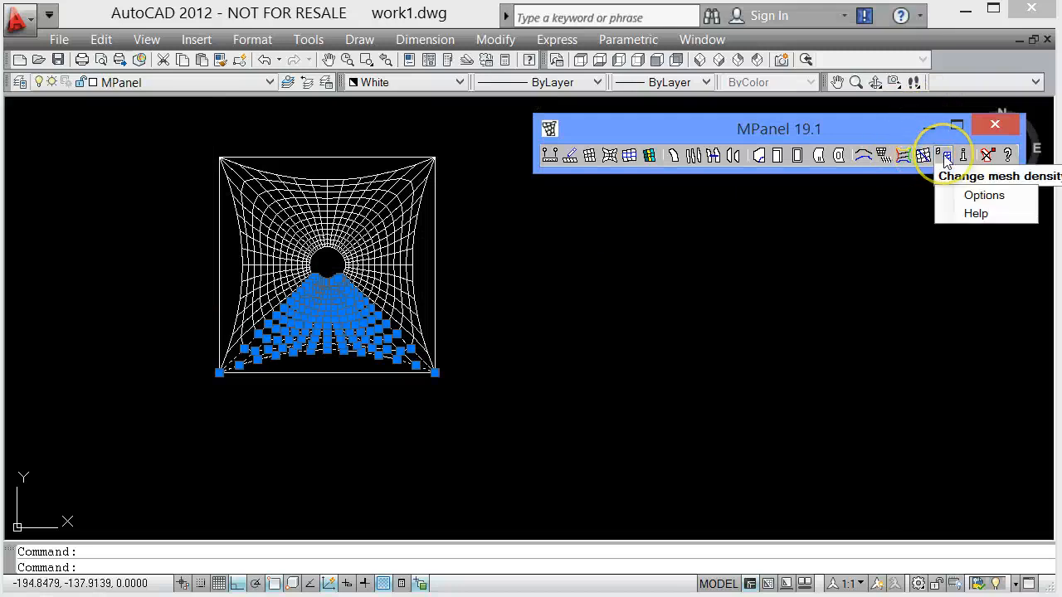
left_click(945, 157)
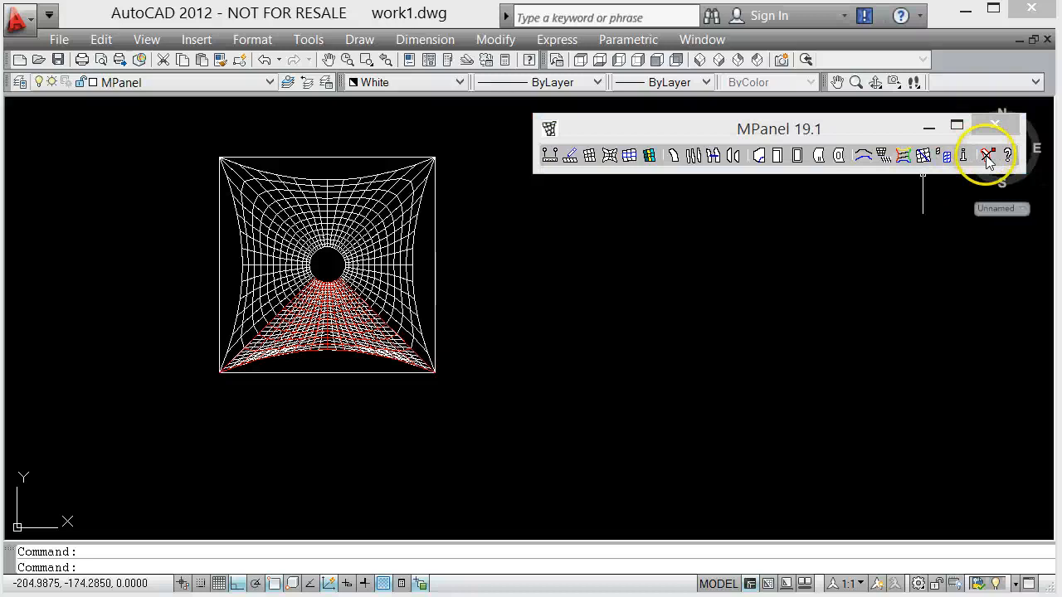
left_click(988, 157)
Step: Examine how the denser lower mesh meets its coarser neighbours along the edges, corners and central ring
scroll(261, 338, "up", 2)
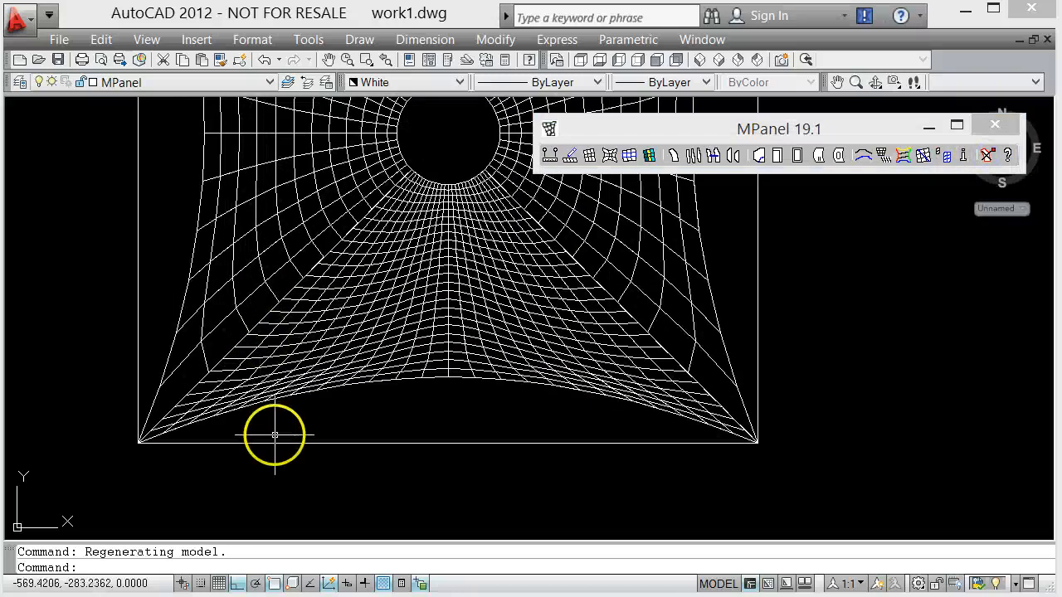
scroll(182, 439, "up", 4)
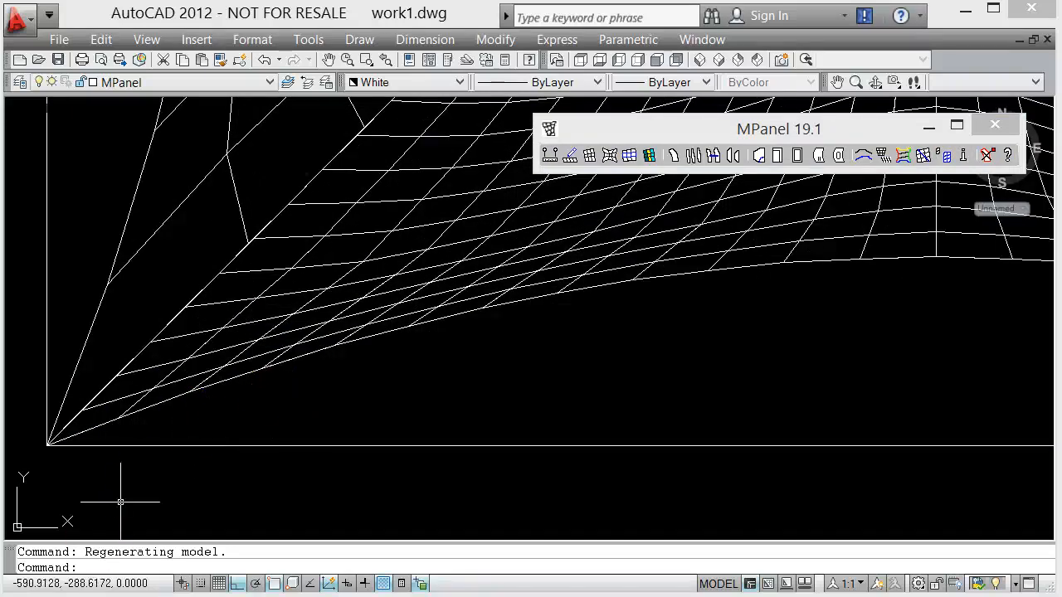
scroll(116, 409, "down", 4)
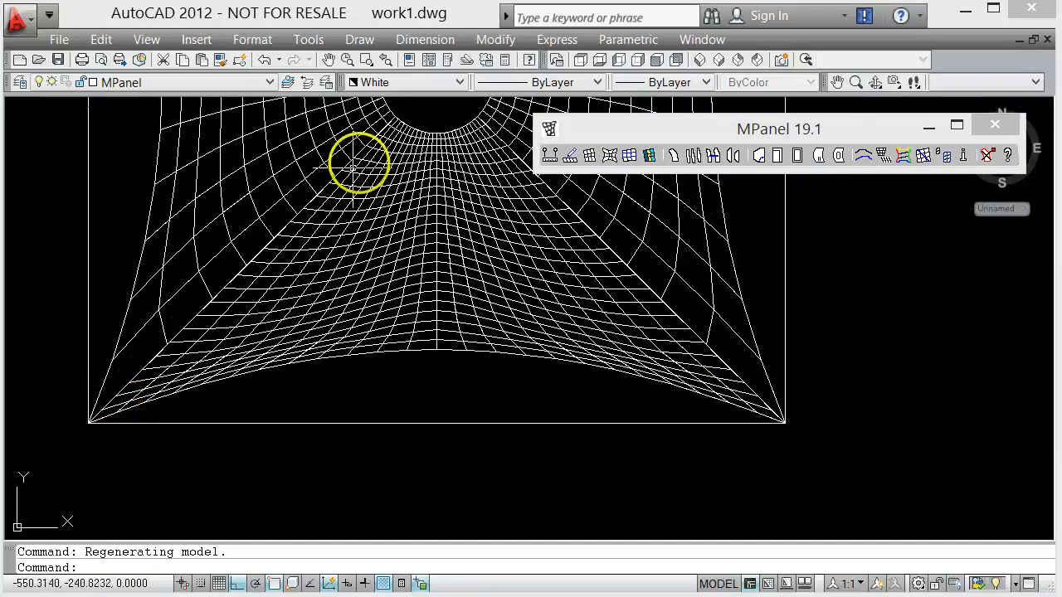
scroll(390, 122, "up", 5)
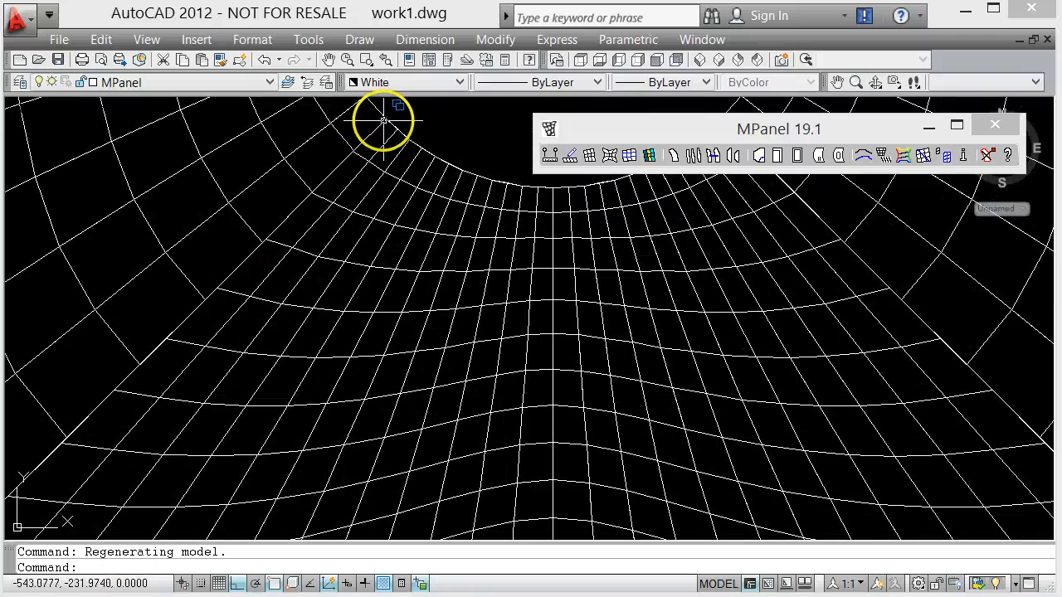
scroll(383, 121, "down", 5)
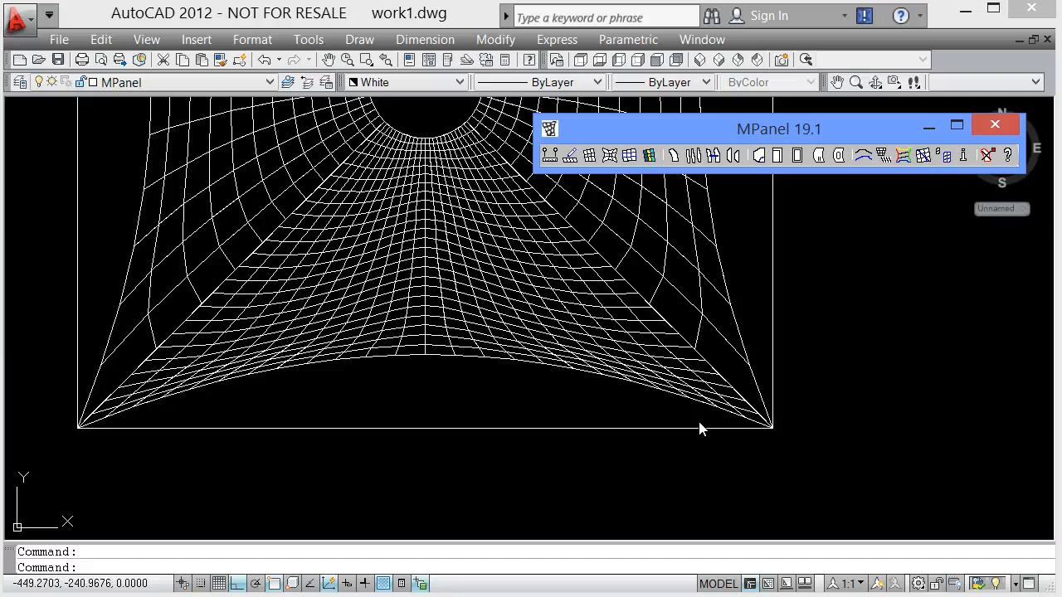
left_click(262, 63)
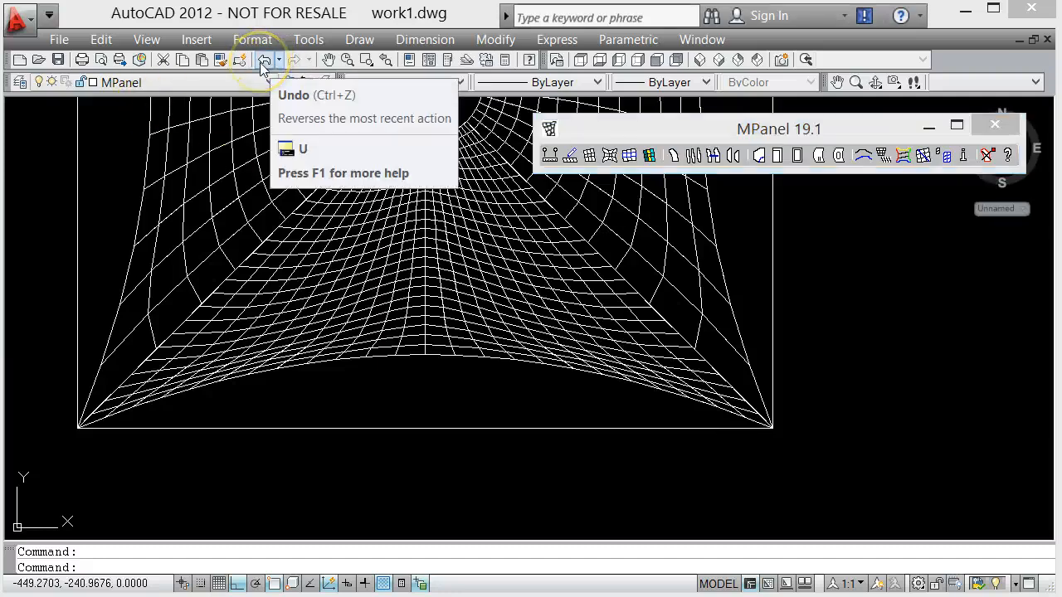
left_click(427, 448)
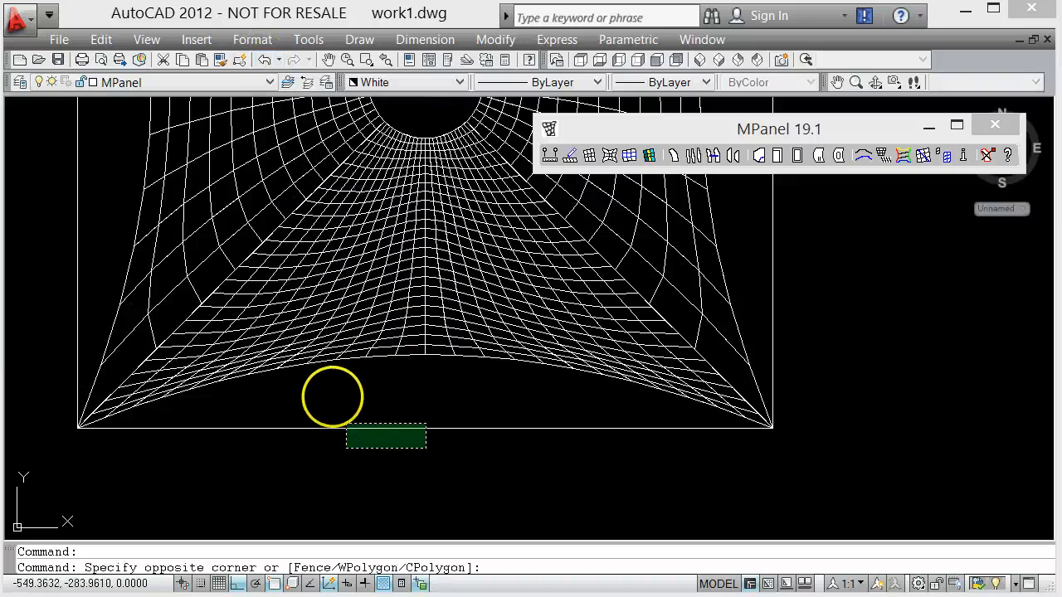
left_click(474, 481)
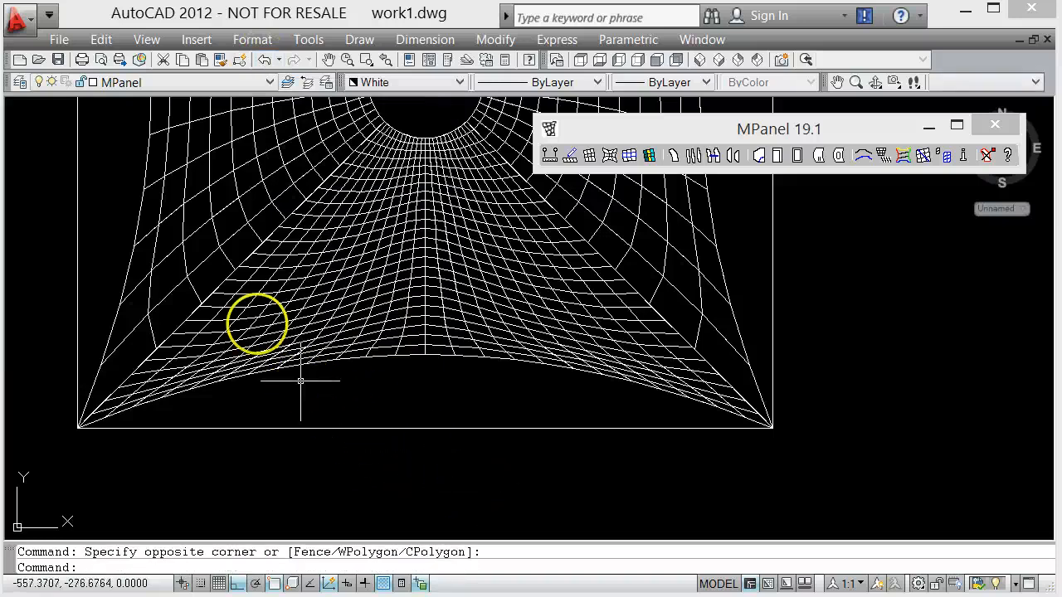
scroll(257, 322, "up", 3)
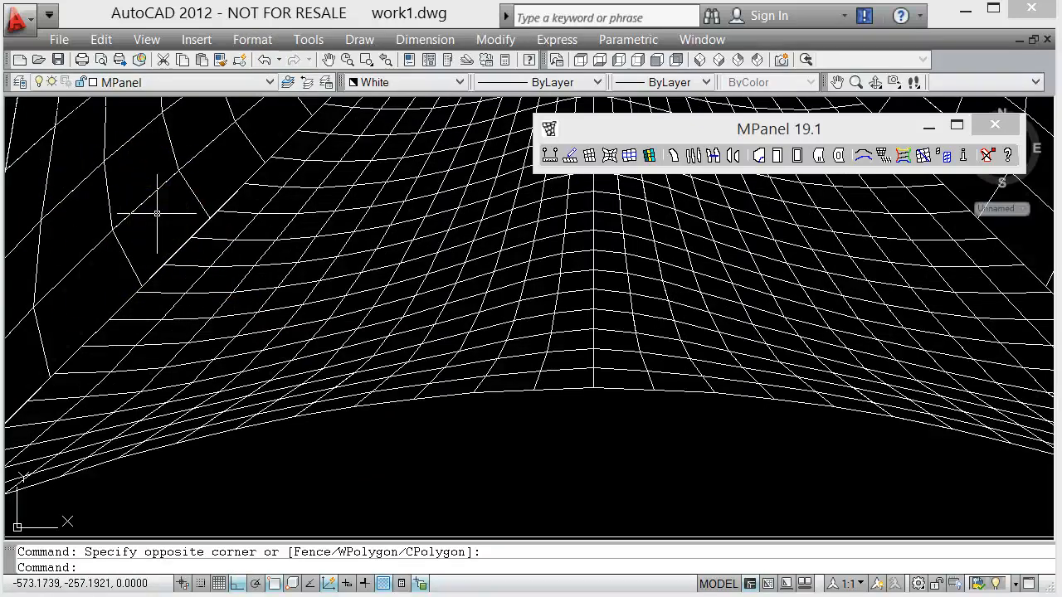
scroll(231, 276, "down", 5)
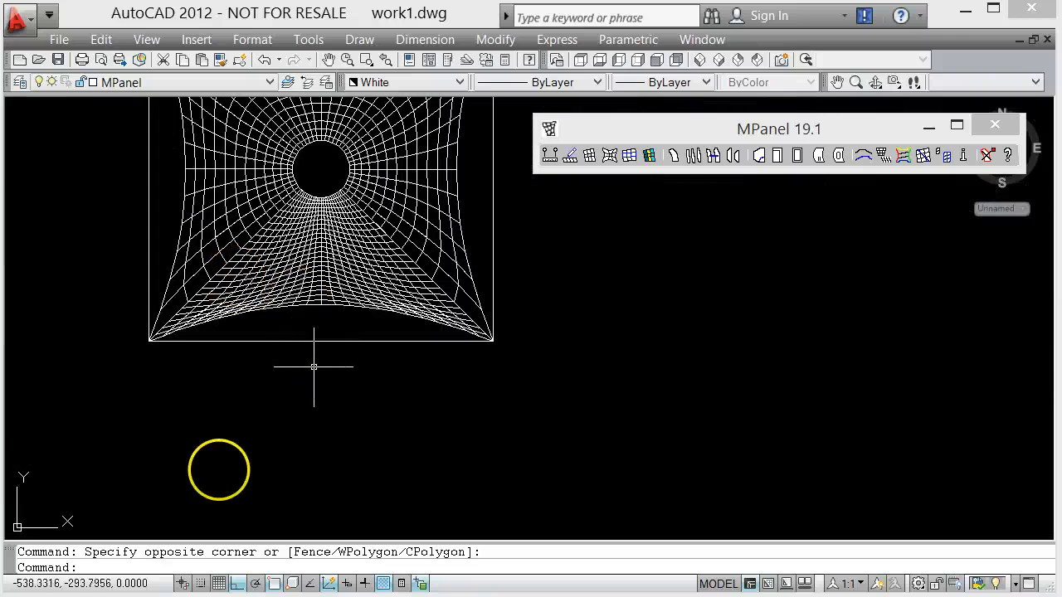
Step: Undo the density change on the lower mesh to restore the conic's original meshes
left_click(266, 63)
left_click(266, 61)
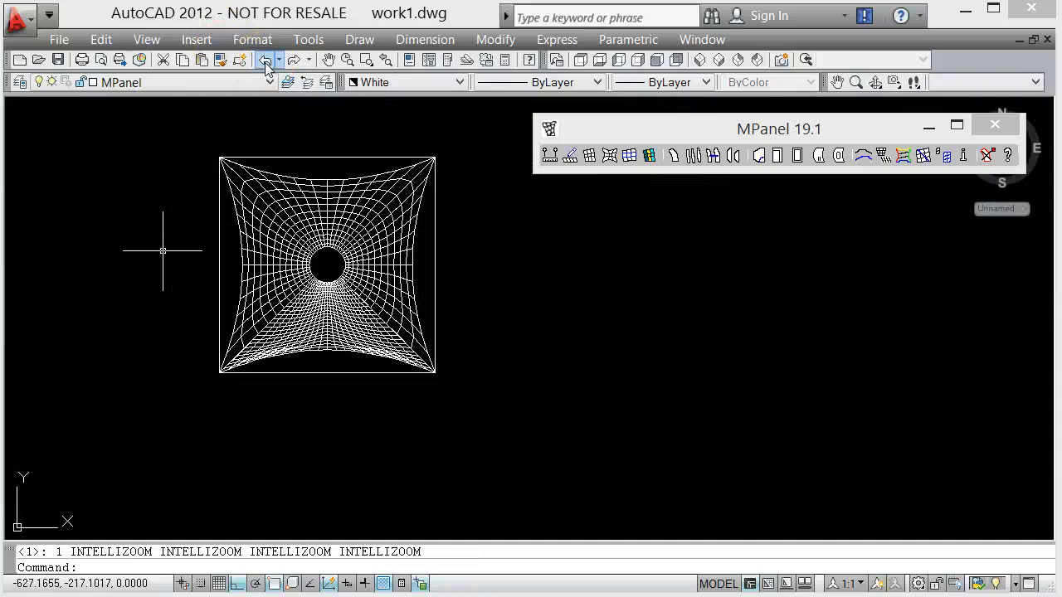
left_click(265, 61)
left_click(266, 62)
left_click(266, 61)
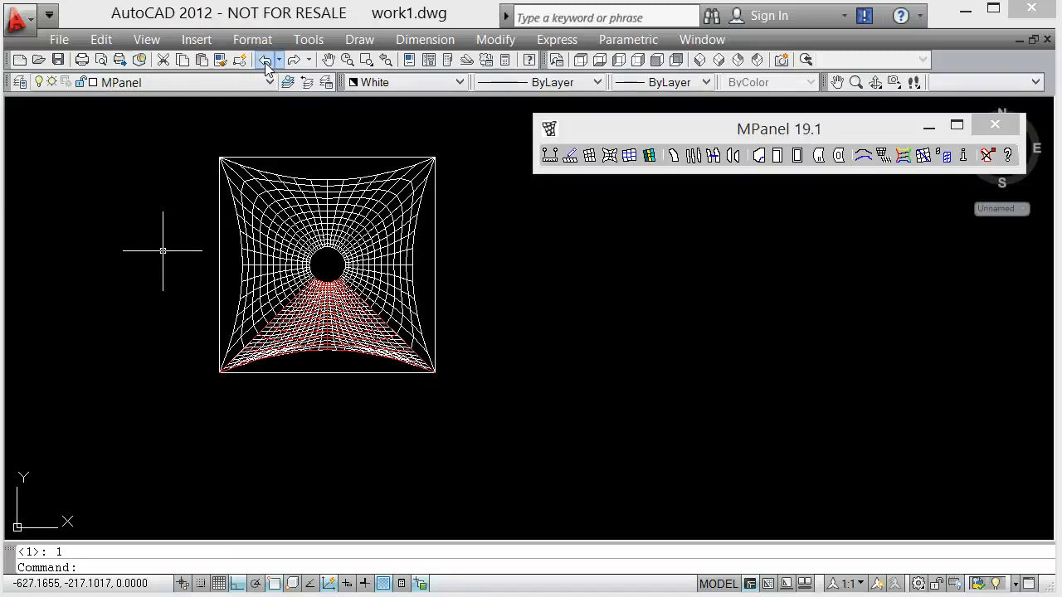
key("ctrl+y")
key("ctrl+y")
Step: Double the mesh density of all four conic meshes together and clear the red lines
left_click(295, 186)
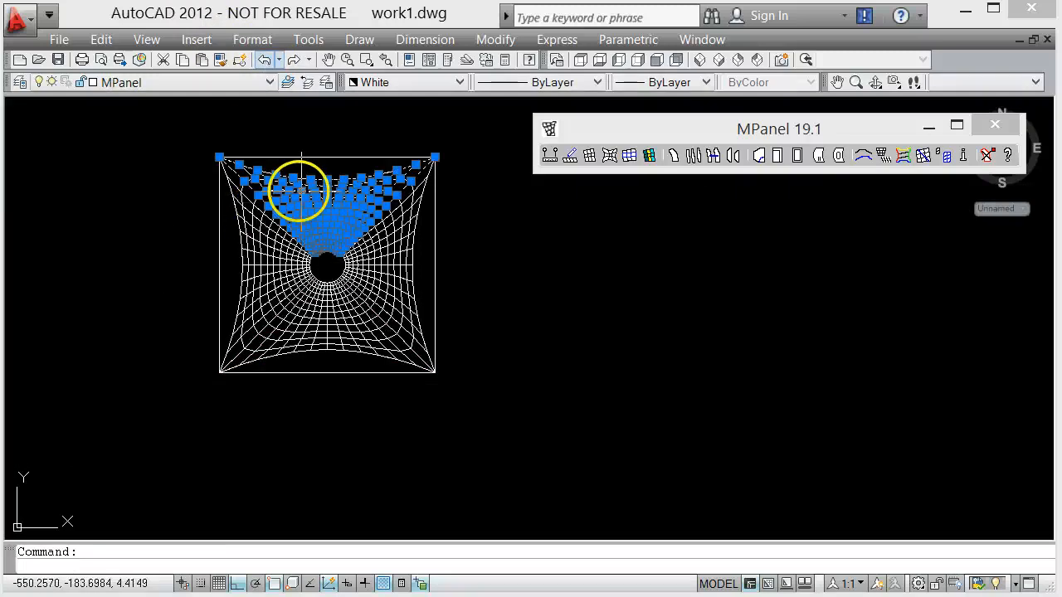
left_click(249, 249)
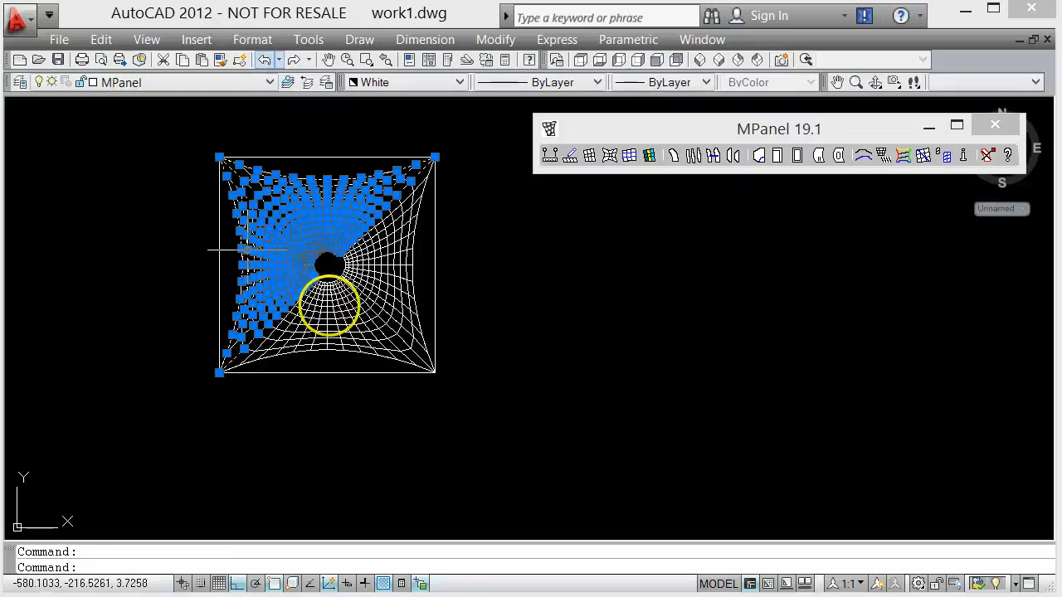
left_click(326, 309)
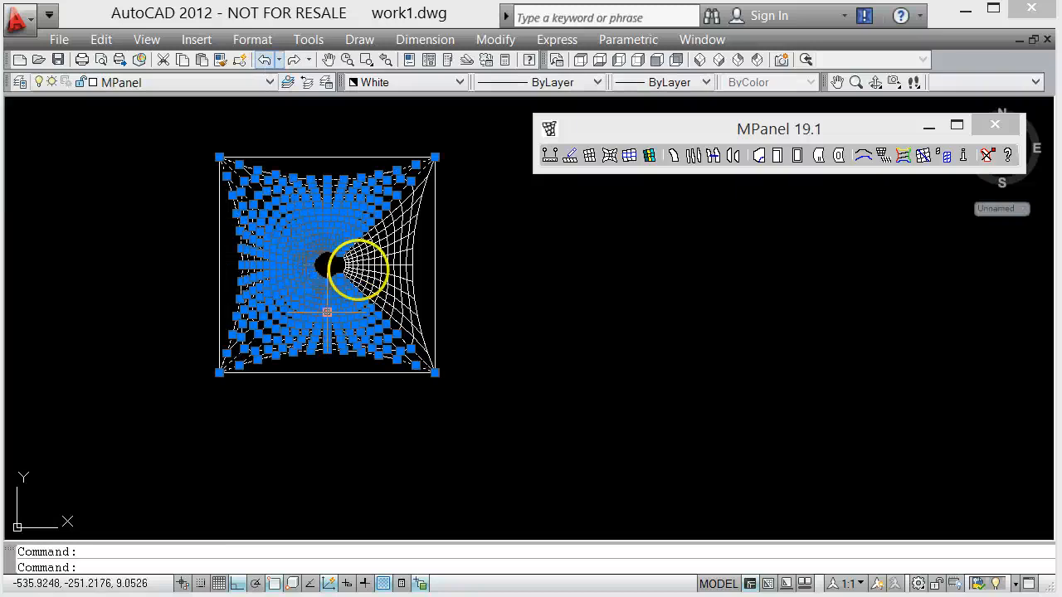
left_click(391, 258)
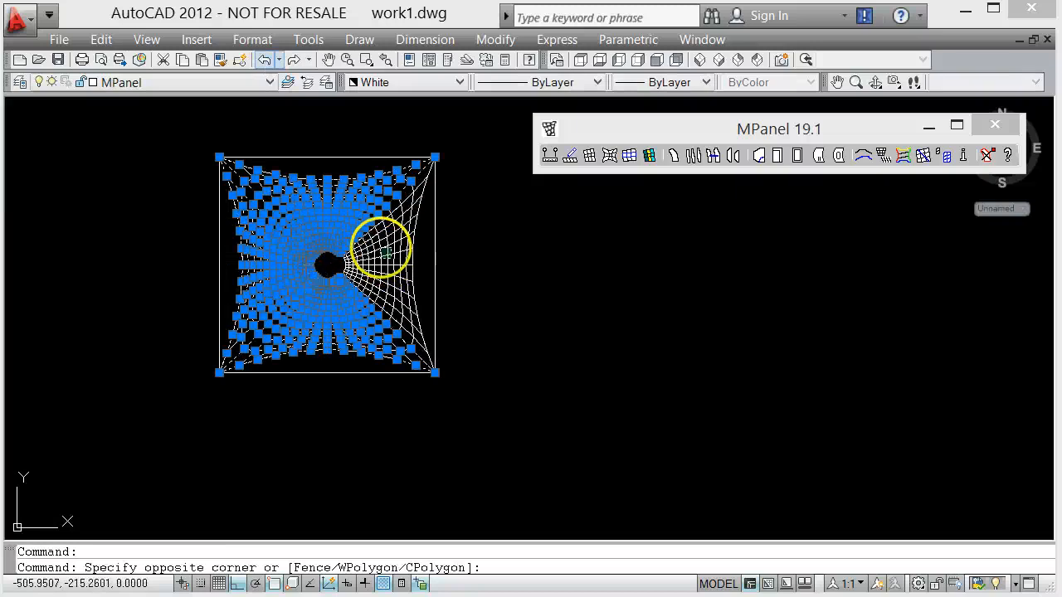
left_click(380, 245)
left_click(873, 127)
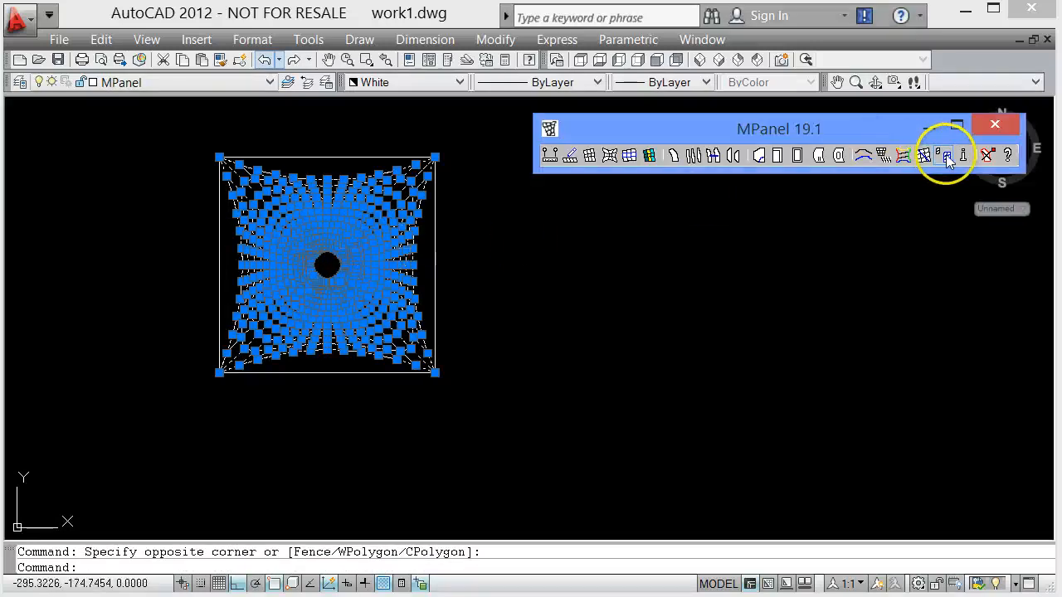
left_click(946, 156)
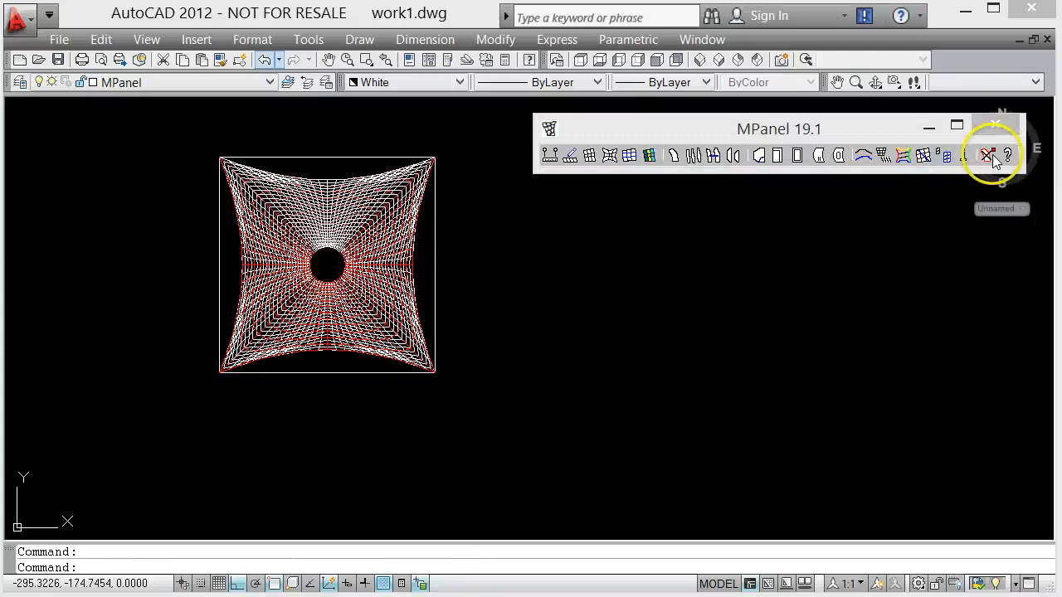
left_click(991, 157)
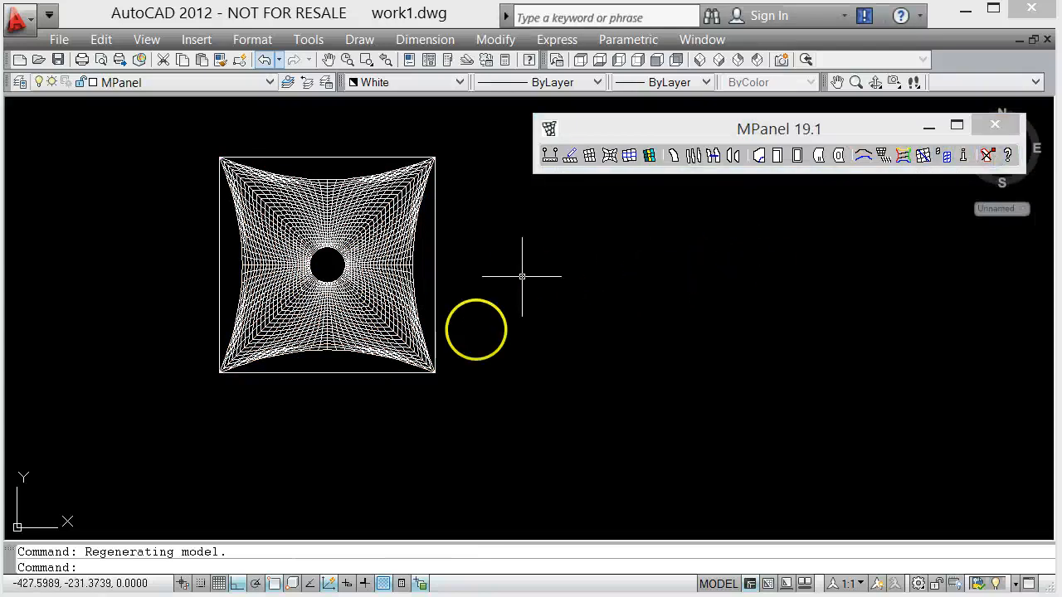
Step: Inspect the denser conic in 3D around its central ring, ending in the top view
left_click(876, 83)
left_click_drag(379, 434, 420, 301)
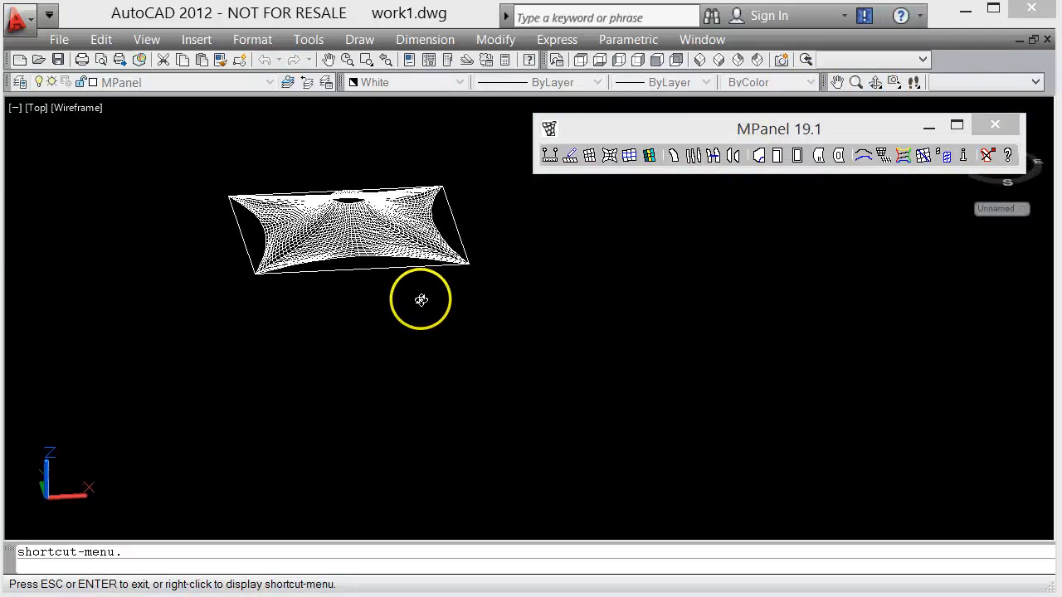
scroll(282, 197, "up", 8)
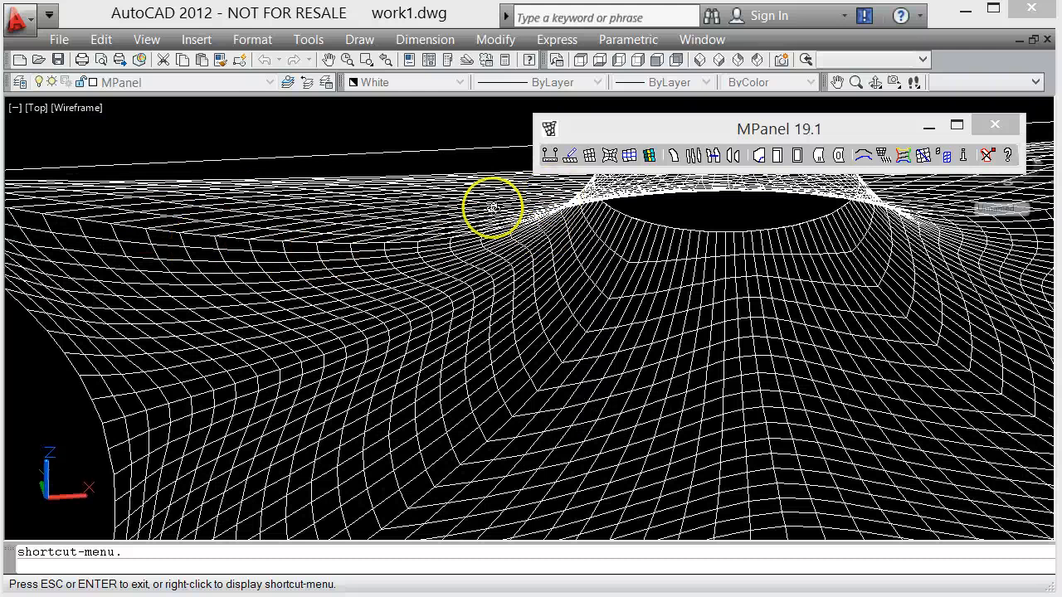
left_click(580, 60)
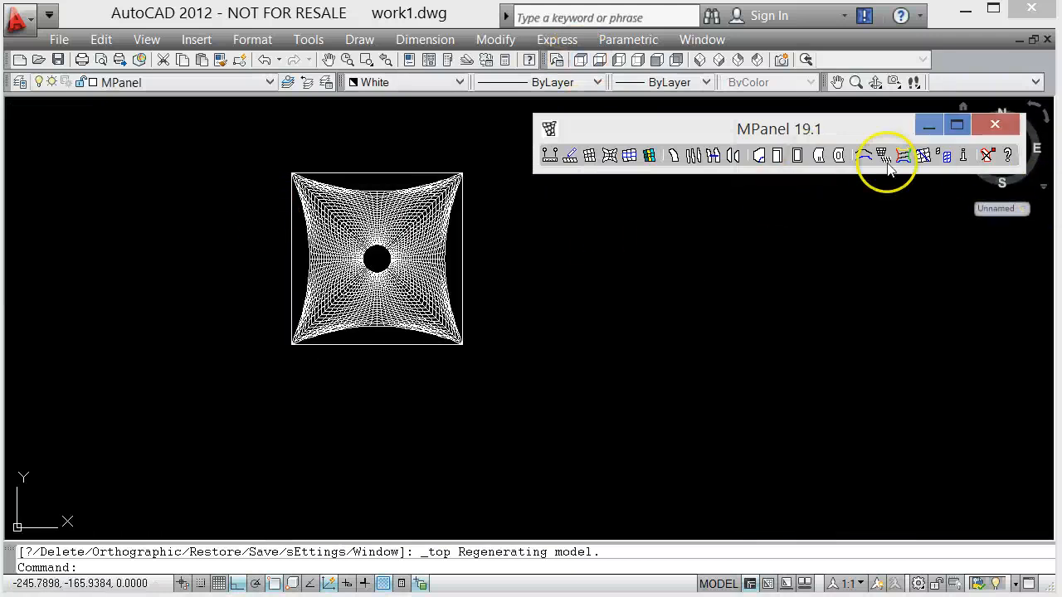
Step: Relax the entire denser conic together with its square boundary and clear the red lines
left_click(260, 140)
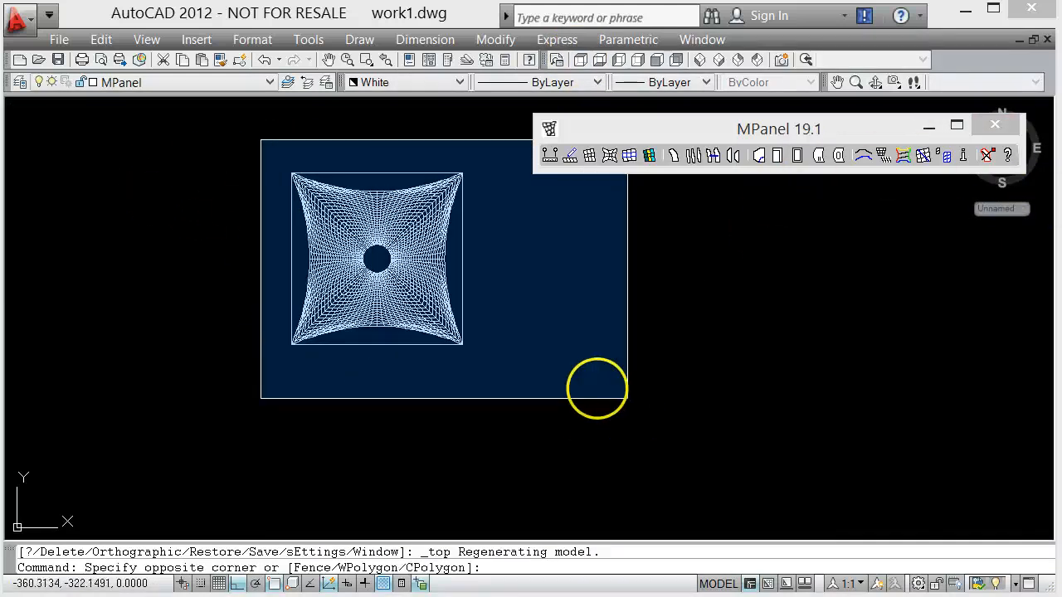
left_click(629, 419)
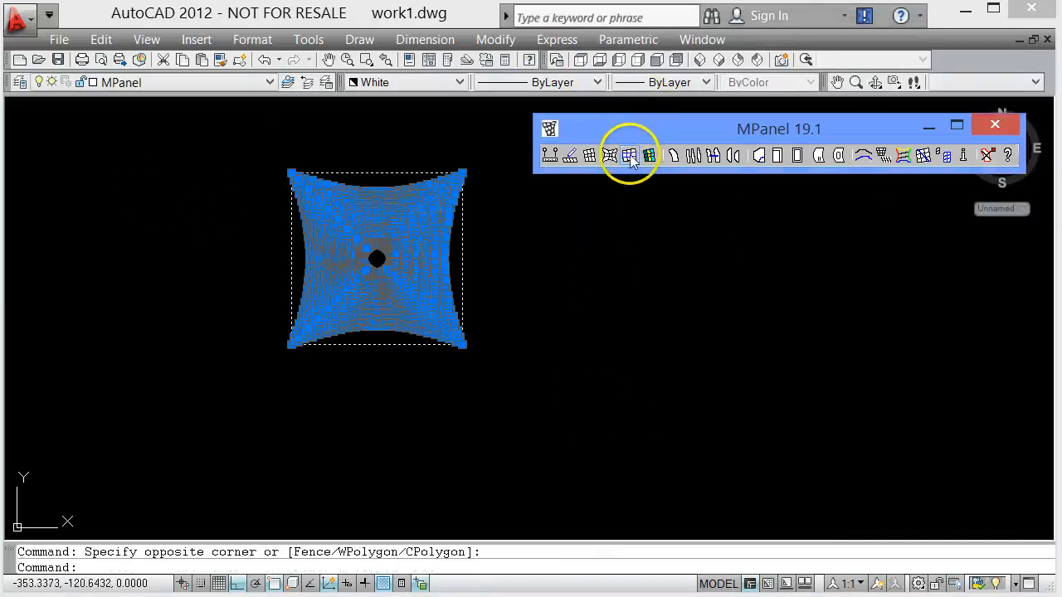
left_click(629, 155)
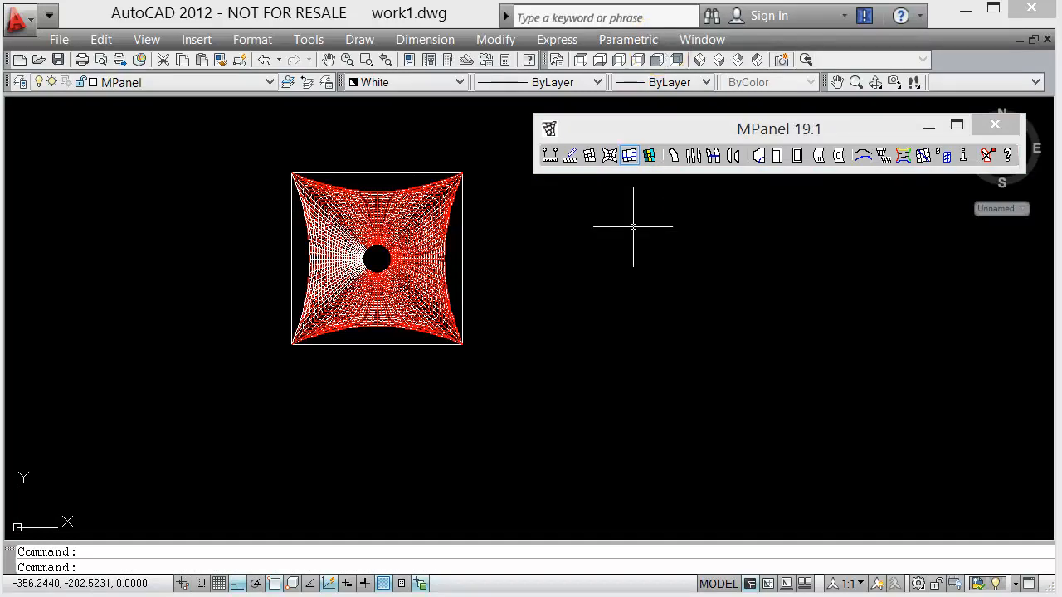
left_click(987, 155)
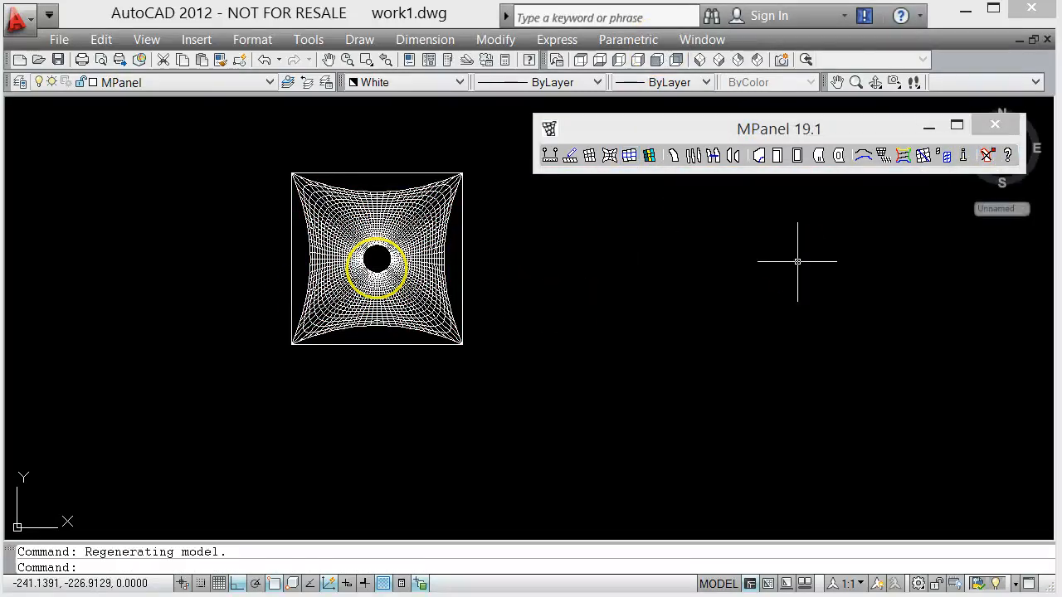
Step: Examine the relaxed mesh in plan along the lower edge of the conic's central ring
scroll(299, 282, "up", 4)
scroll(282, 286, "down", 2)
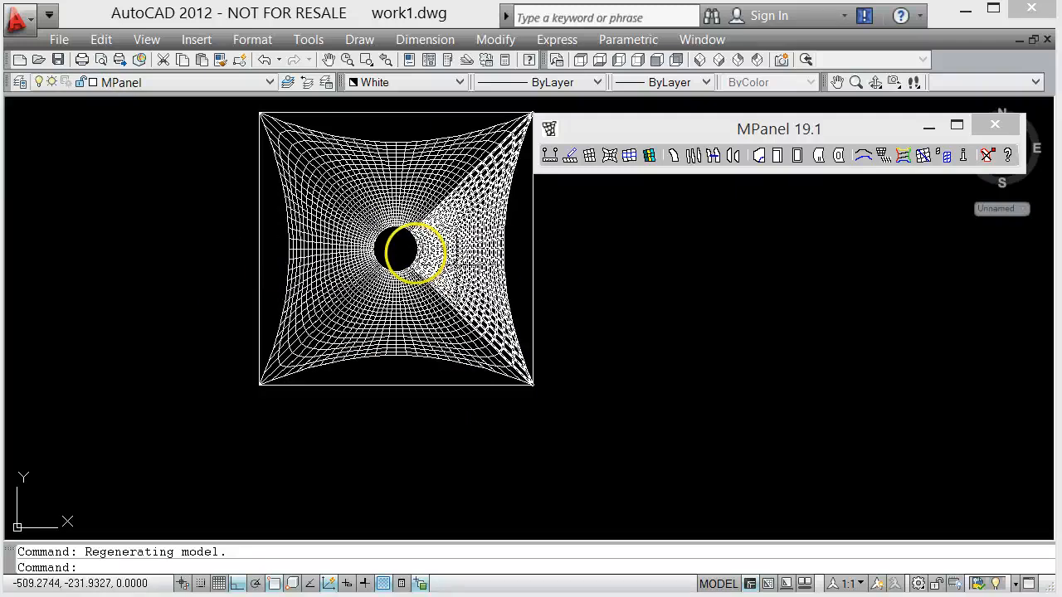
scroll(394, 259, "up", 3)
scroll(344, 308, "up", 6)
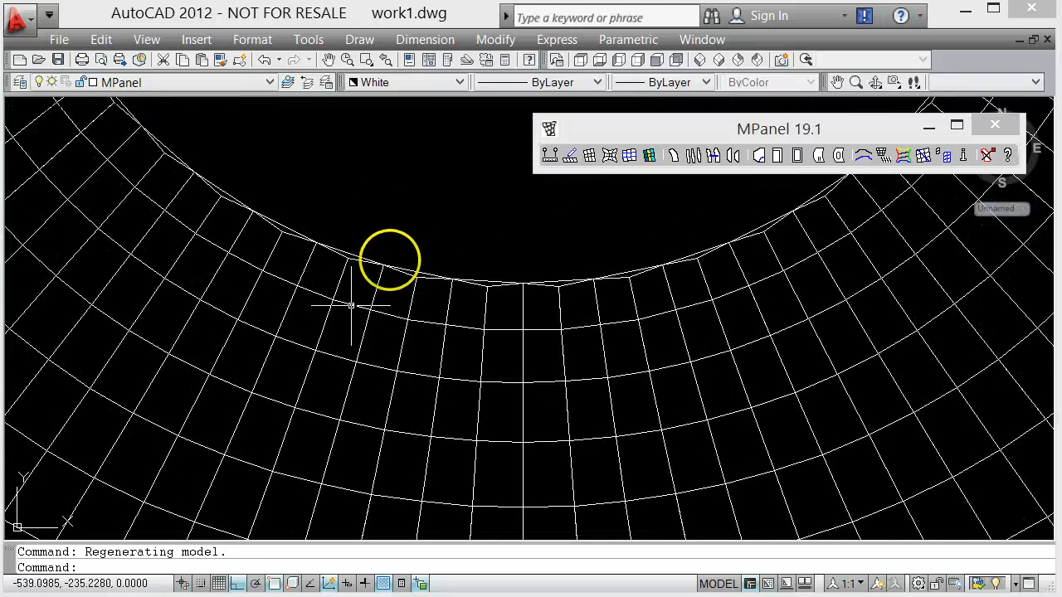
scroll(391, 255, "up", 3)
scroll(390, 254, "up", 2)
scroll(249, 185, "down", 2)
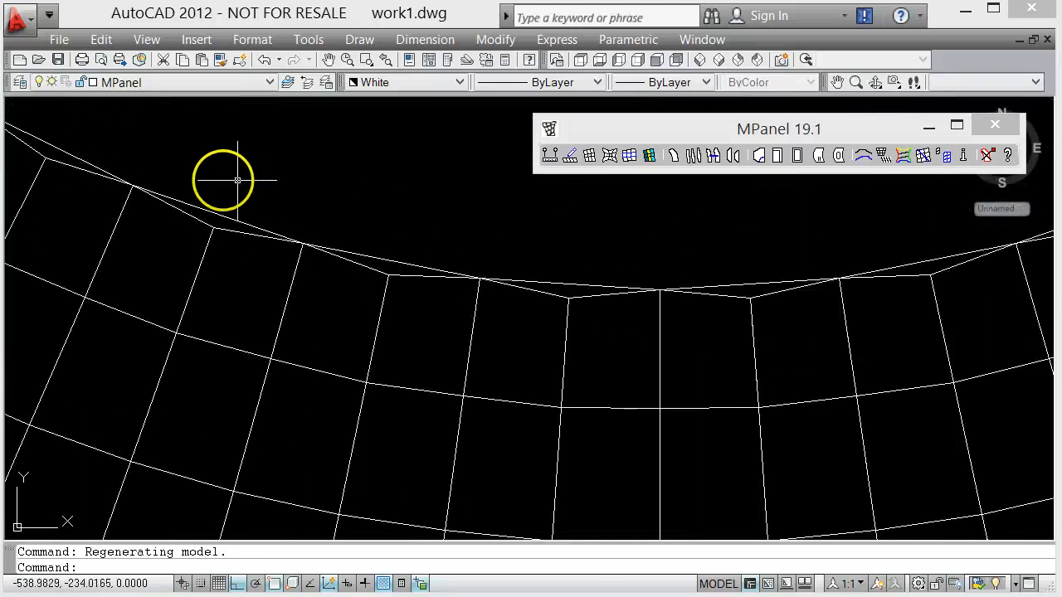
Step: Inspect the vertices of the central ring's polyline against the adjoining edge of the relaxed denser mesh
scroll(206, 204, "up", 2)
left_click(232, 245)
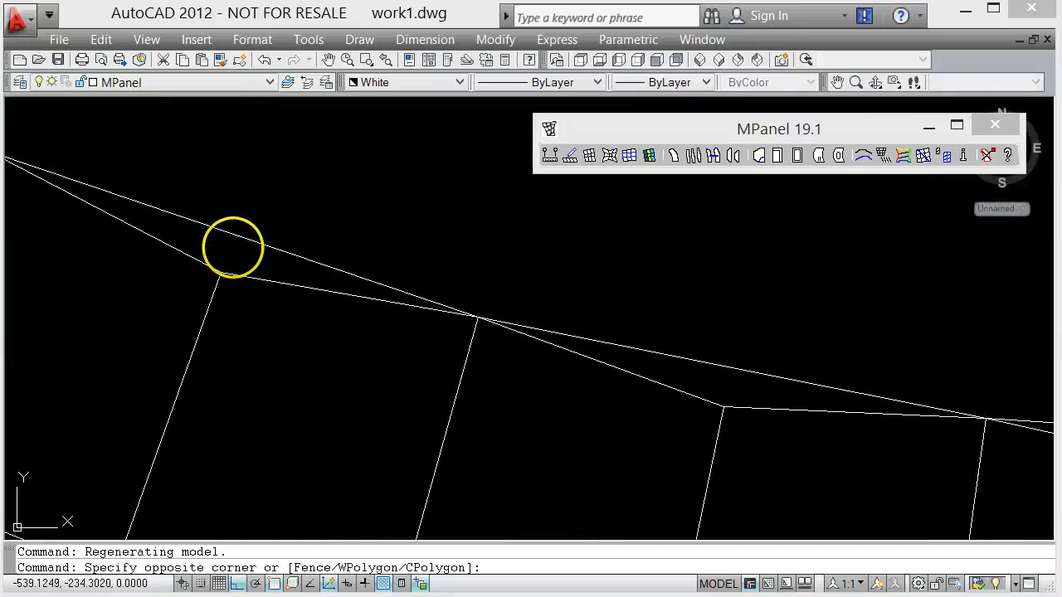
left_click(202, 191)
scroll(202, 190, "down", 4)
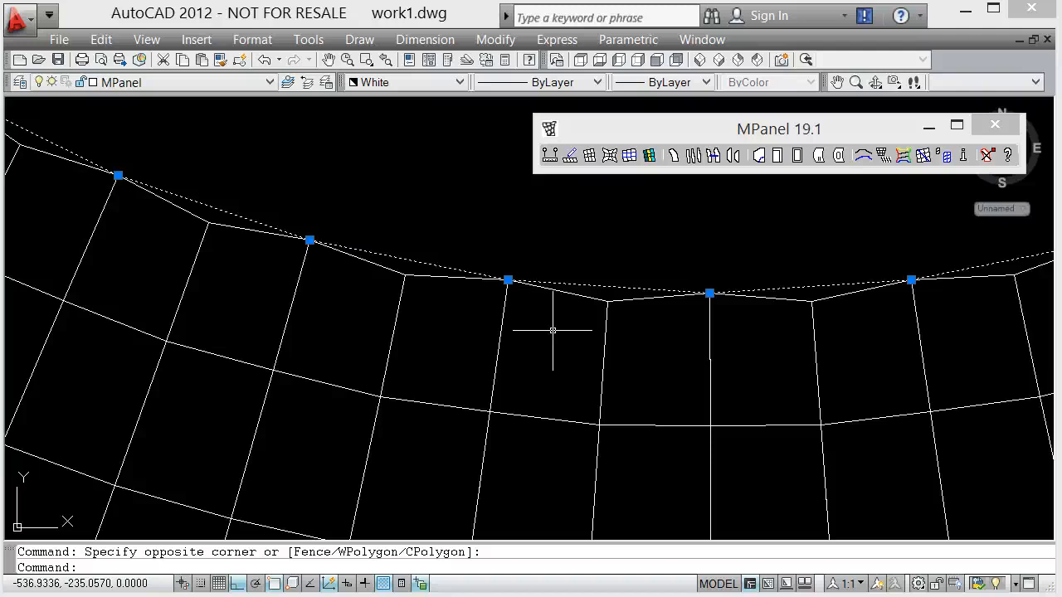
scroll(548, 330, "down", 8)
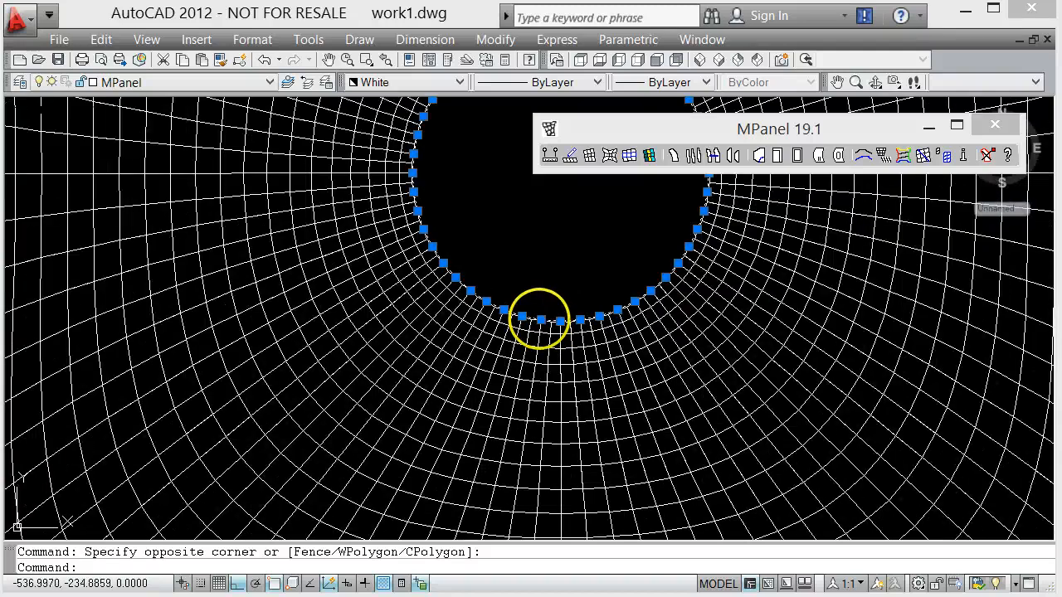
key("Escape")
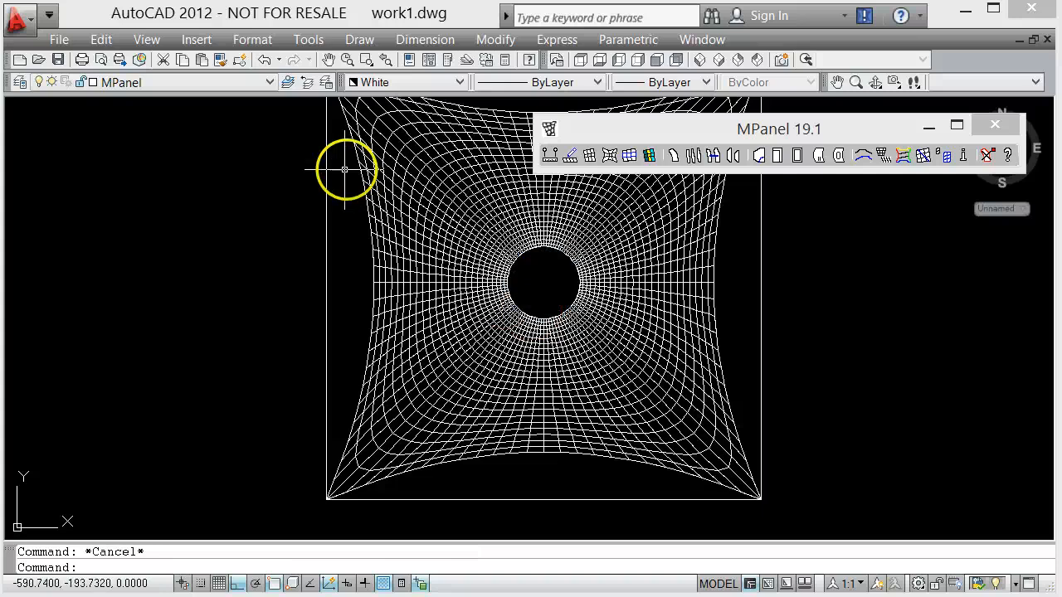
Step: Undo the last relaxation of the denser conic, back to its unrelaxed doubled mesh
left_click(264, 60)
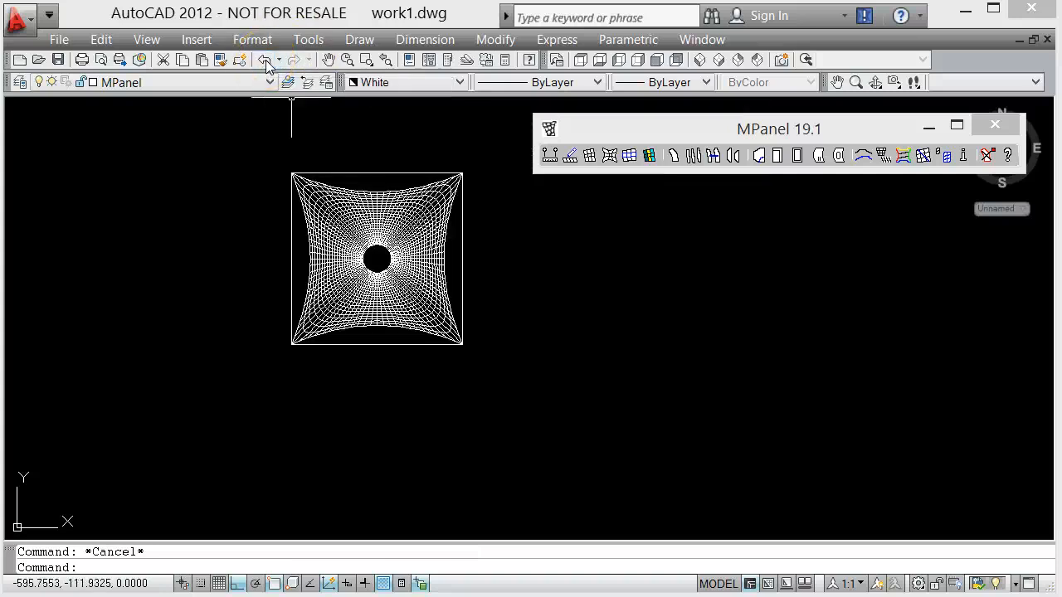
left_click(264, 61)
left_click(263, 60)
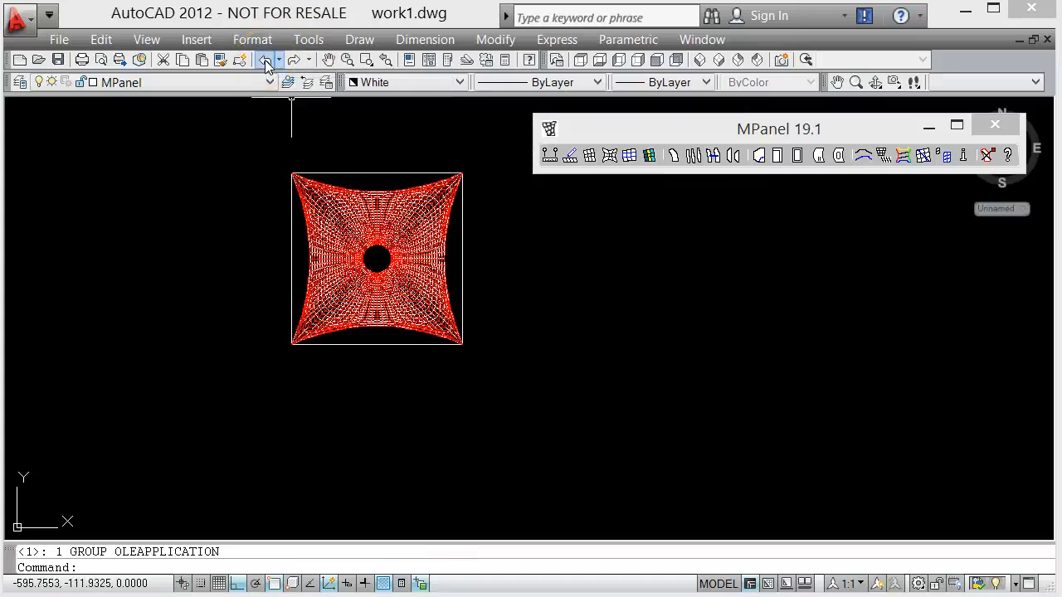
left_click(264, 61)
left_click(263, 61)
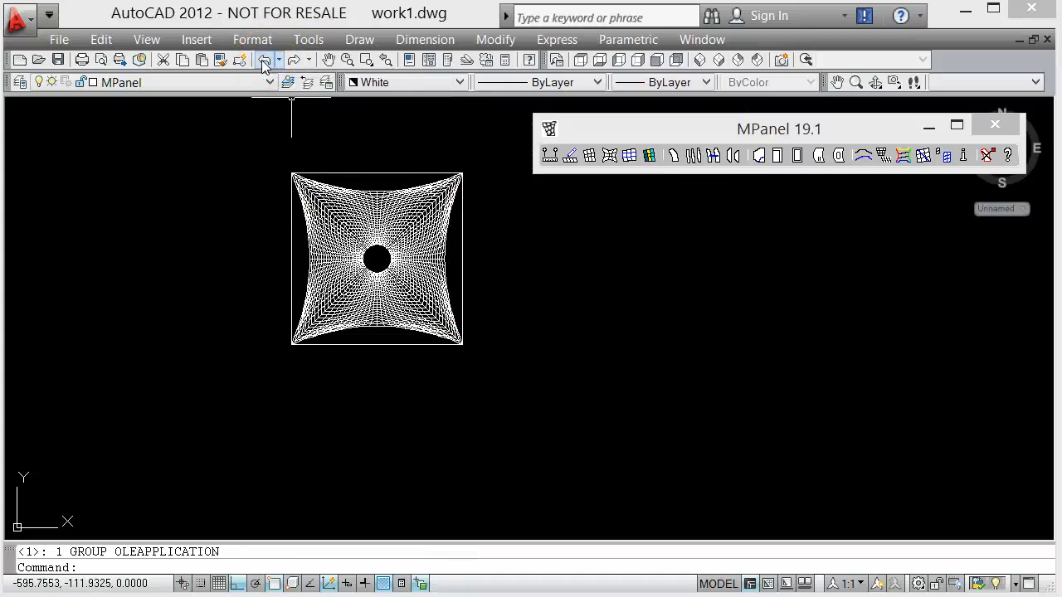
scroll(307, 216, "up", 5)
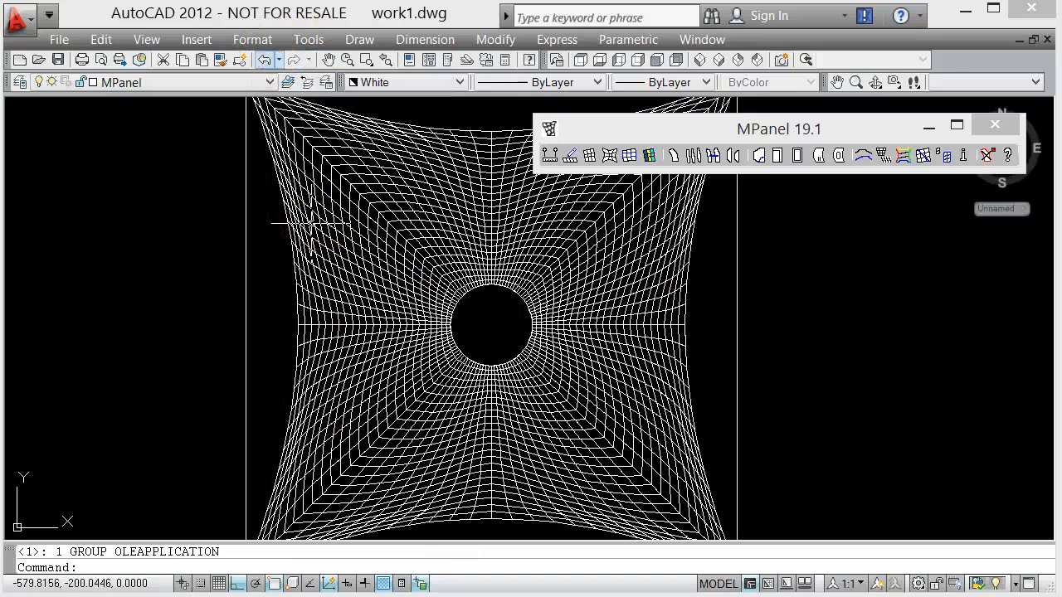
Step: Undo the density doubling, back to the coarser relaxed conic meshes
left_click(264, 62)
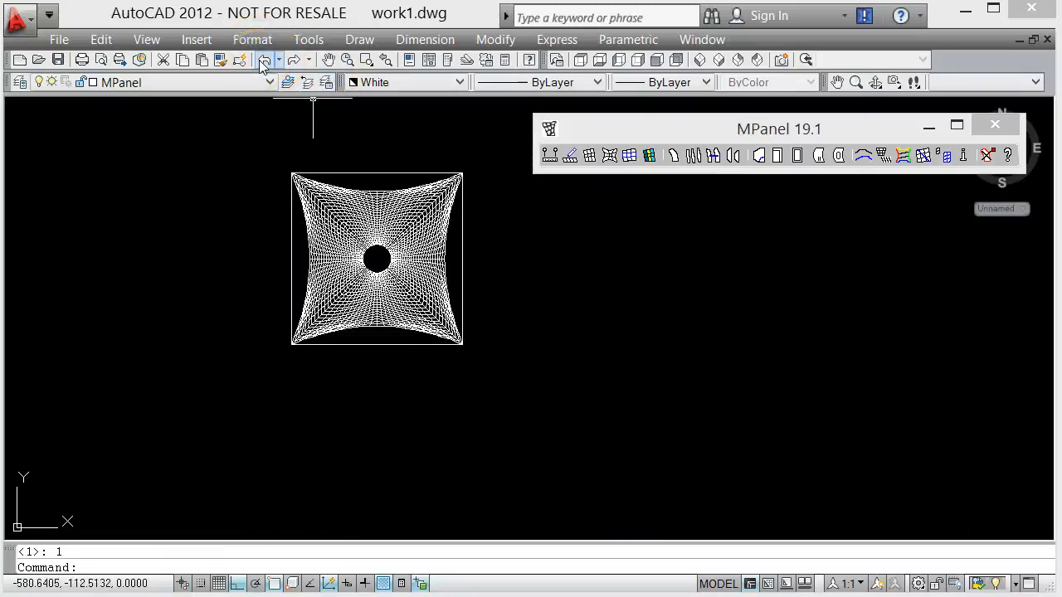
left_click(264, 61)
left_click(264, 62)
left_click(263, 62)
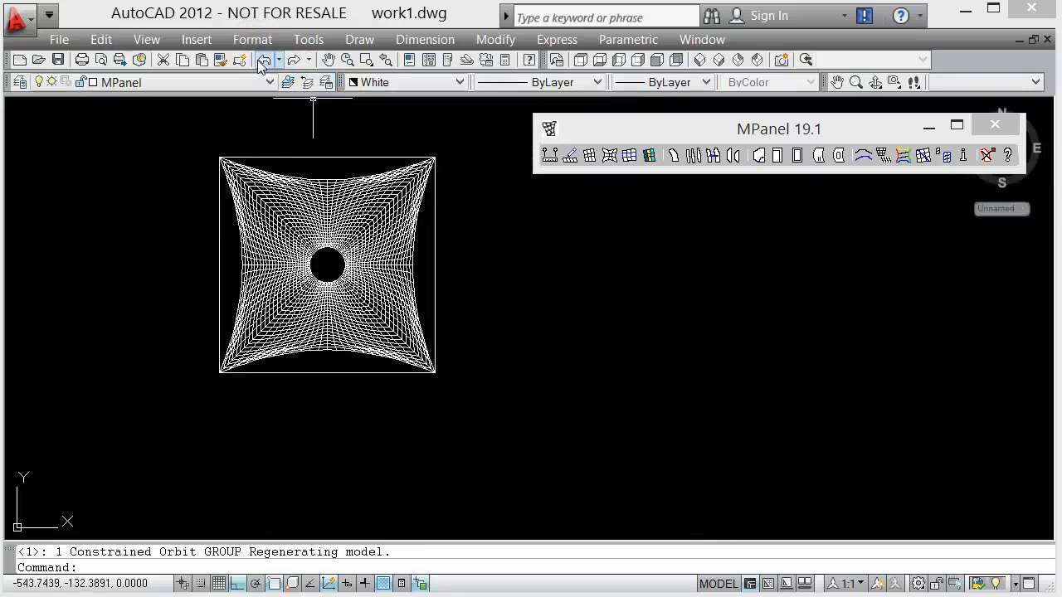
left_click(264, 61)
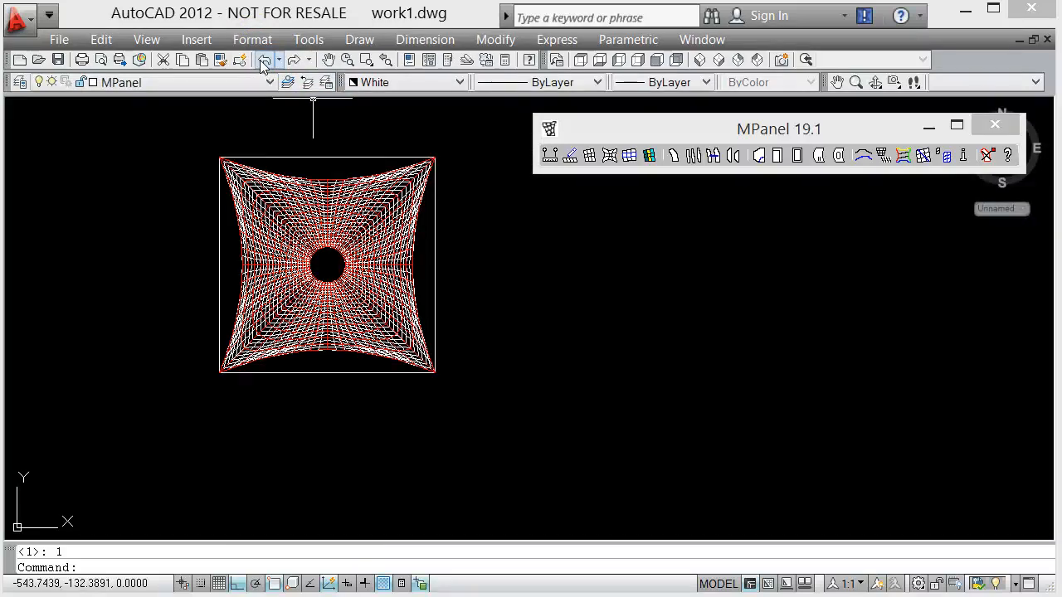
left_click(264, 62)
left_click(264, 61)
left_click(263, 62)
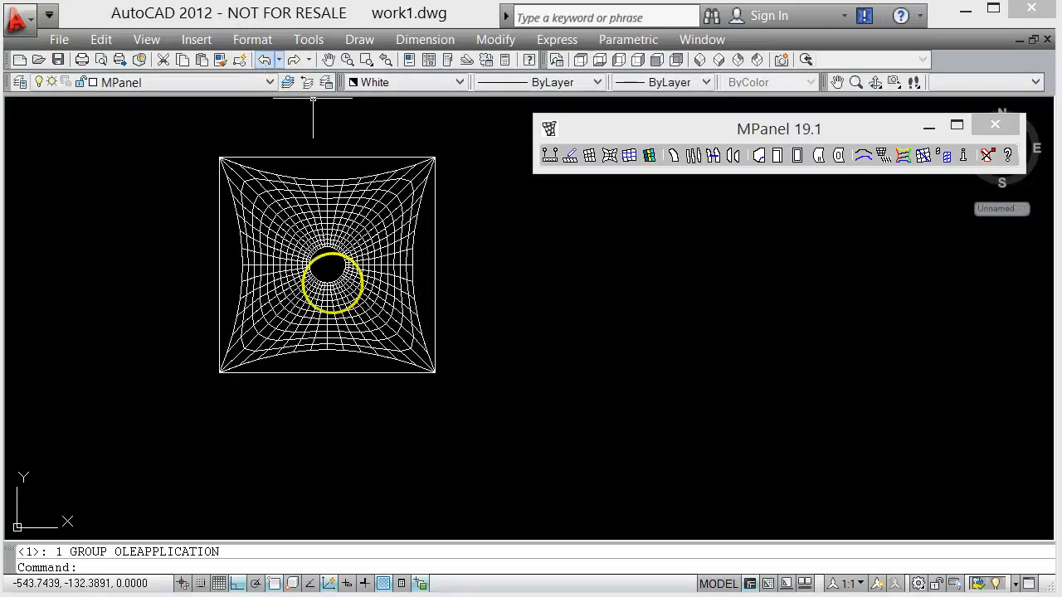
scroll(339, 244, "up", 2)
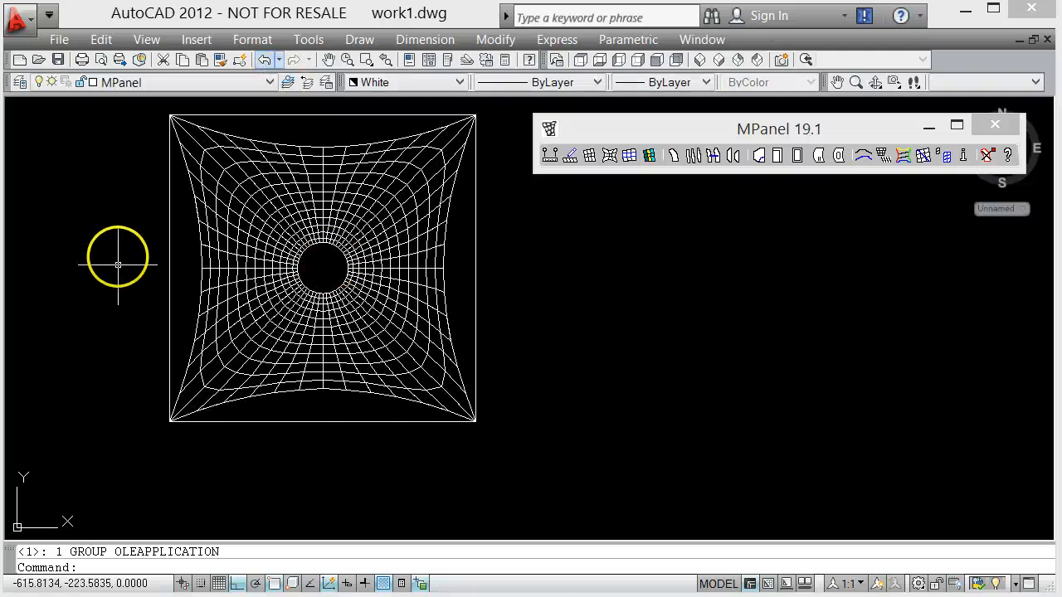
Step: Double the density of the central ring together with all four conic meshes in one operation and clear the red lines
left_click(110, 188)
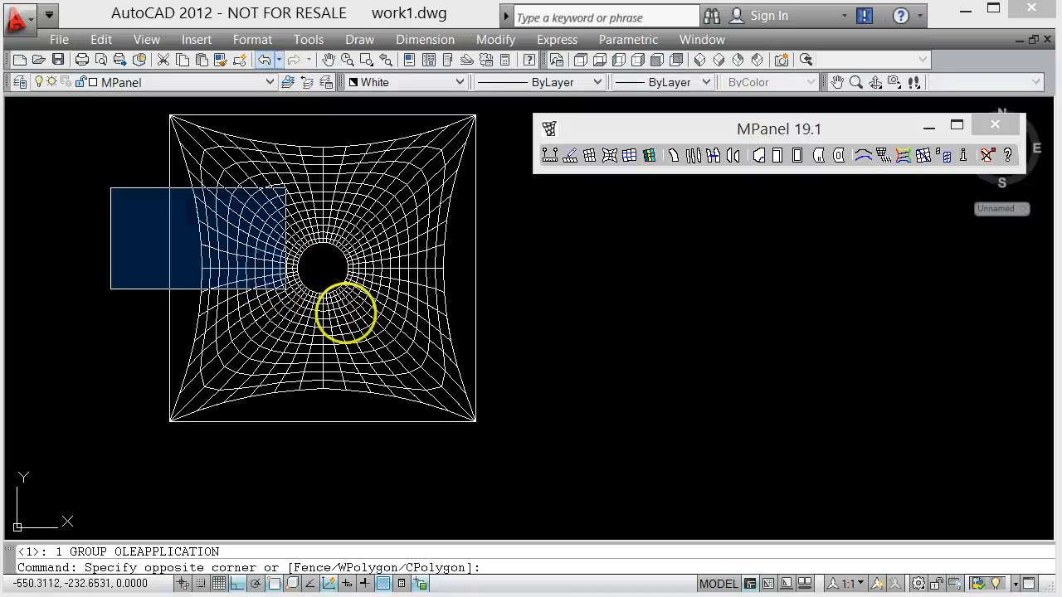
left_click(403, 322)
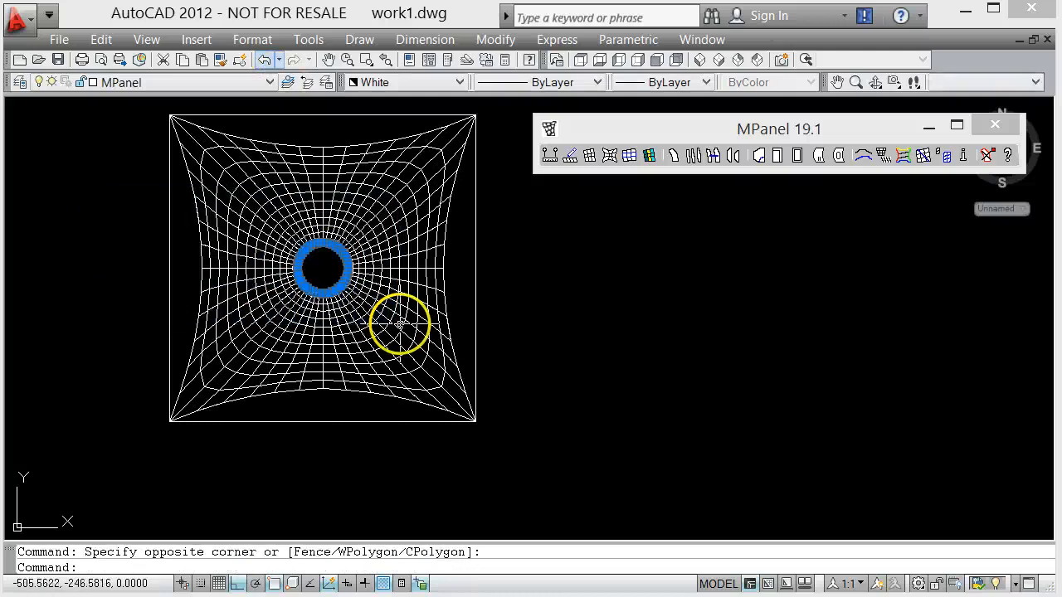
left_click(288, 142)
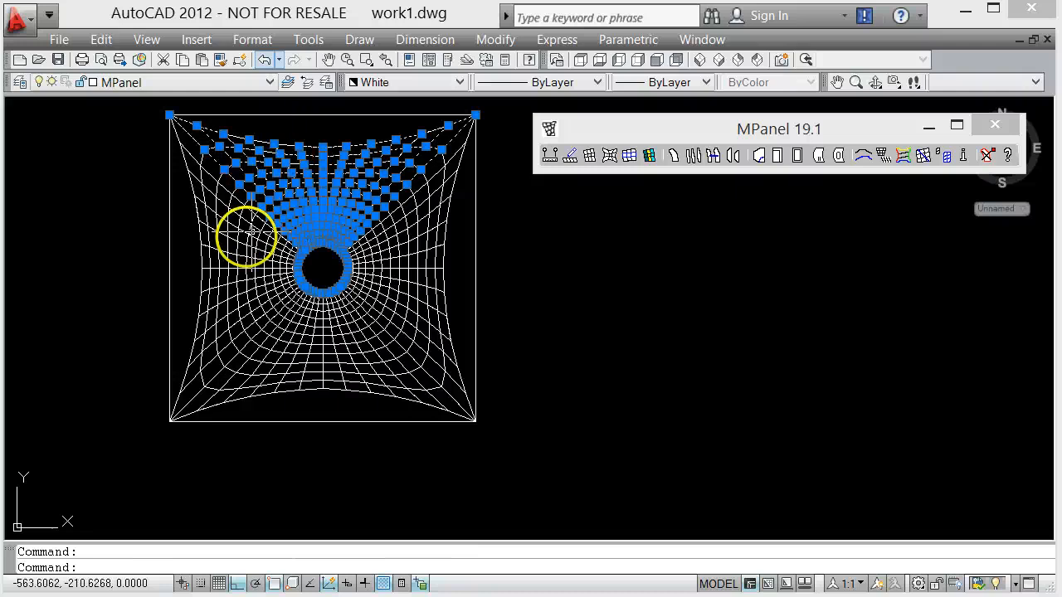
left_click(247, 235)
left_click(332, 334)
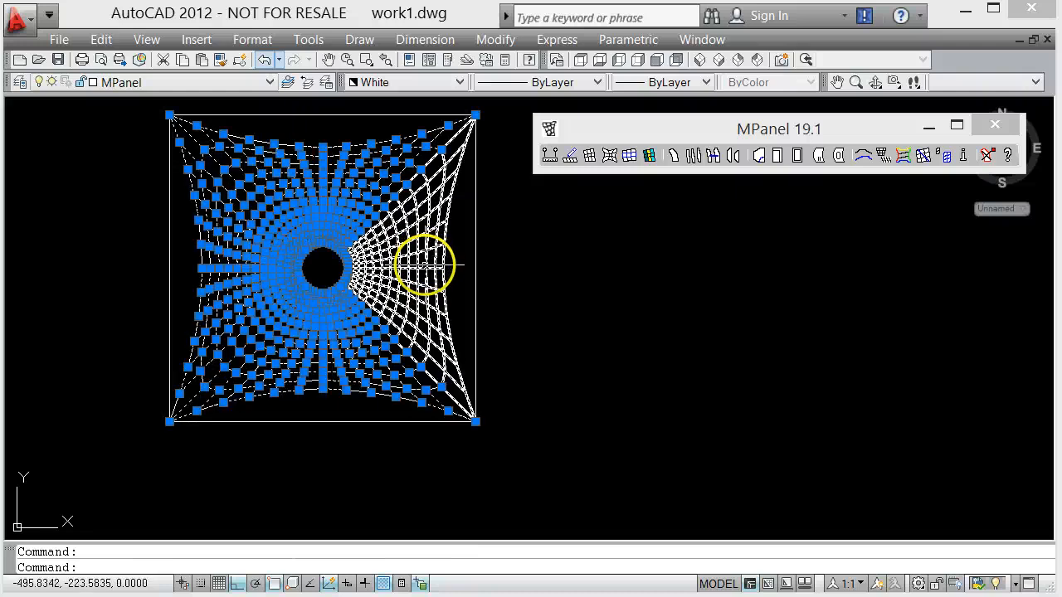
left_click(426, 267)
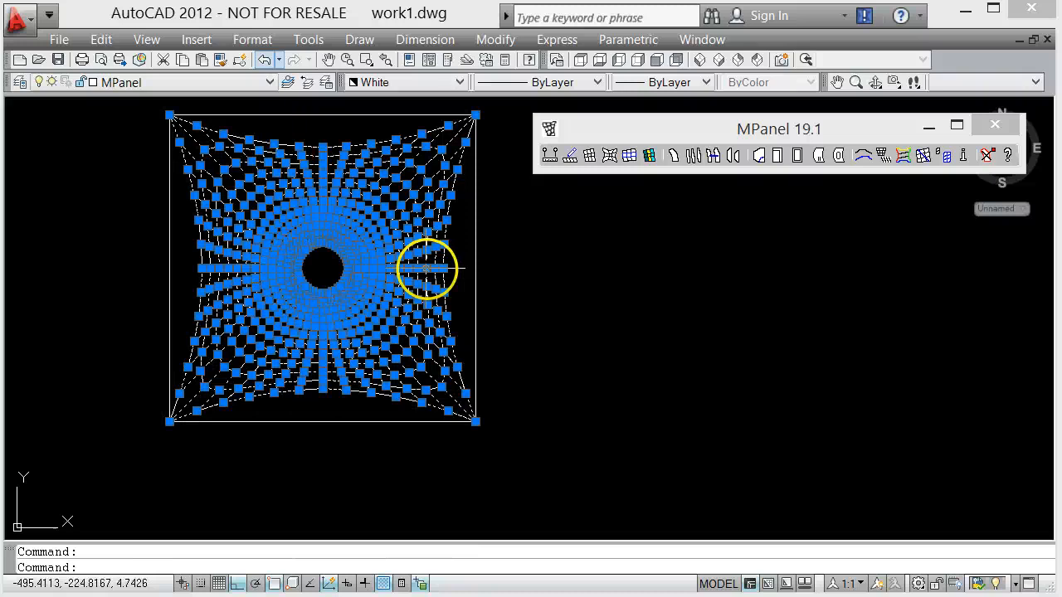
scroll(283, 264, "up", 3)
scroll(348, 237, "up", 2)
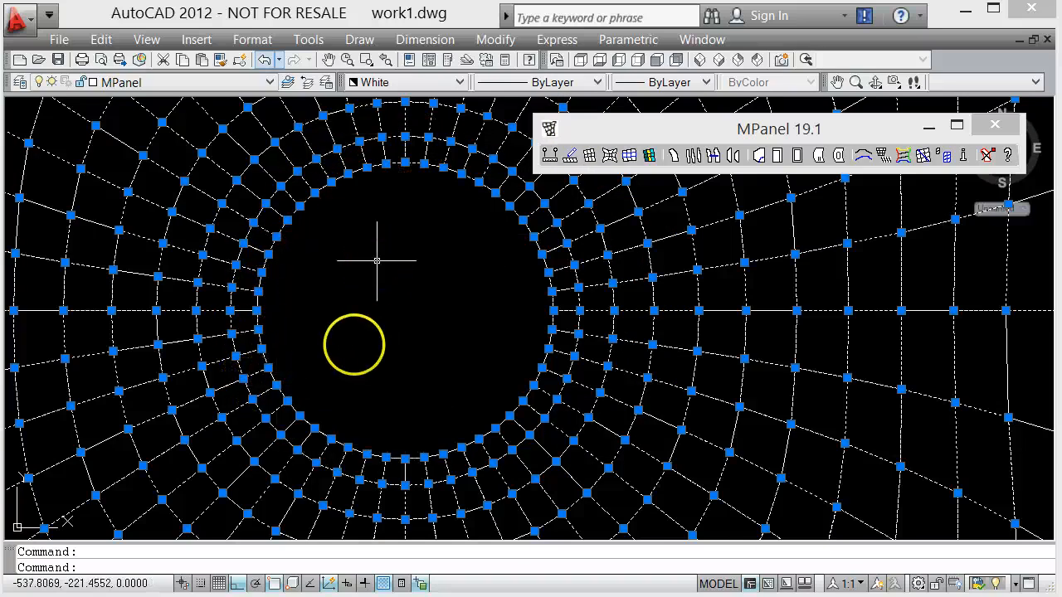
scroll(228, 386, "up", 5)
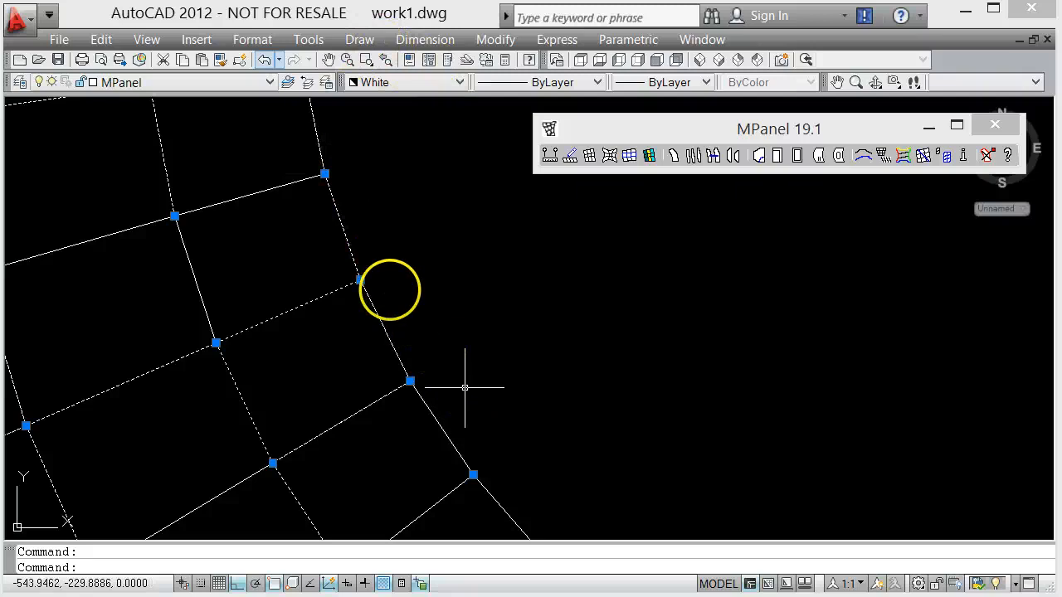
scroll(369, 290, "down", 5)
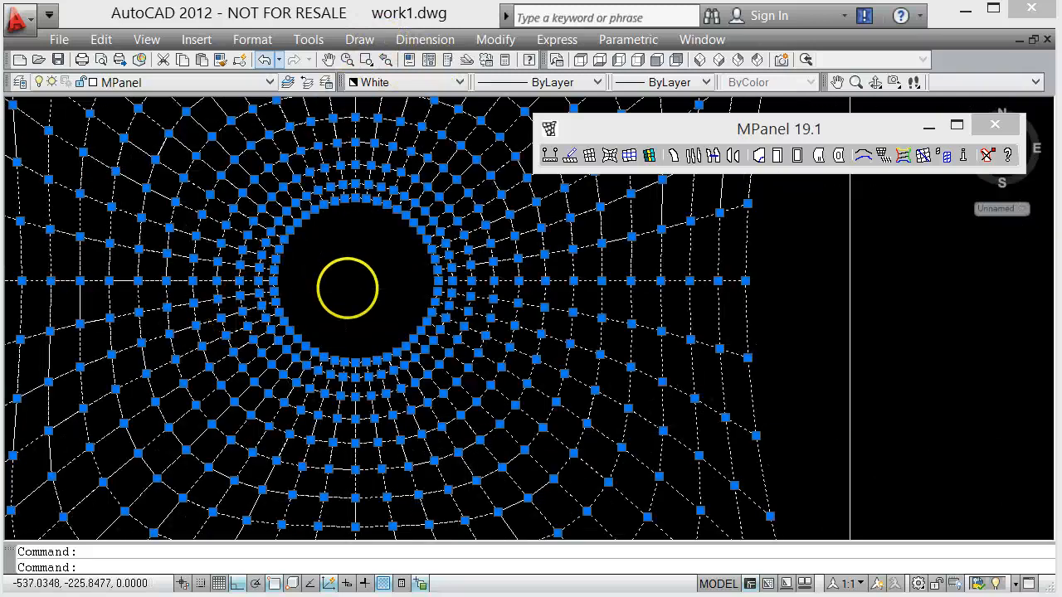
scroll(349, 287, "down", 4)
scroll(332, 297, "down", 2)
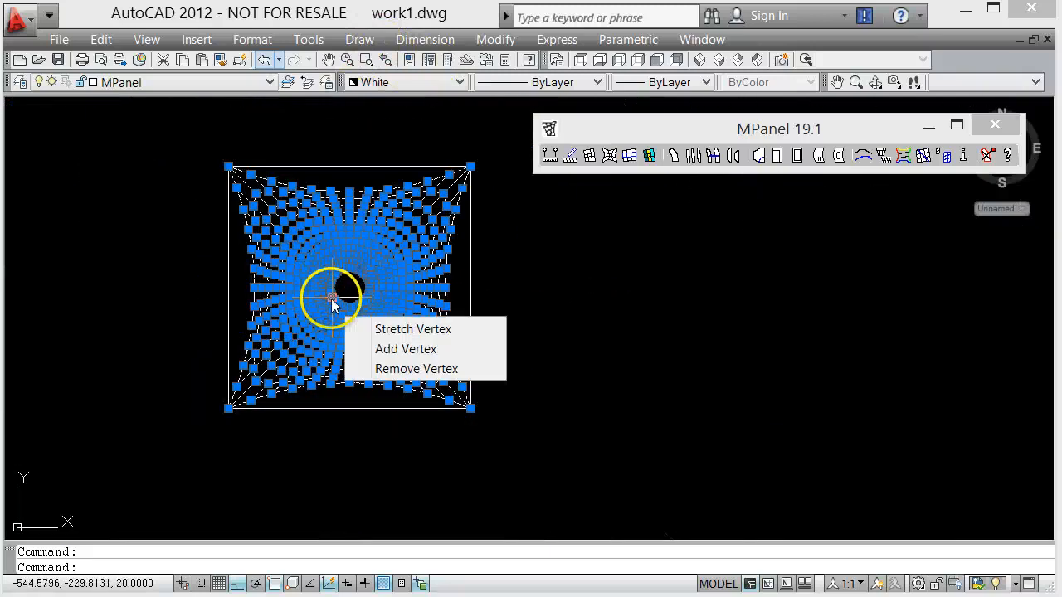
left_click(687, 126)
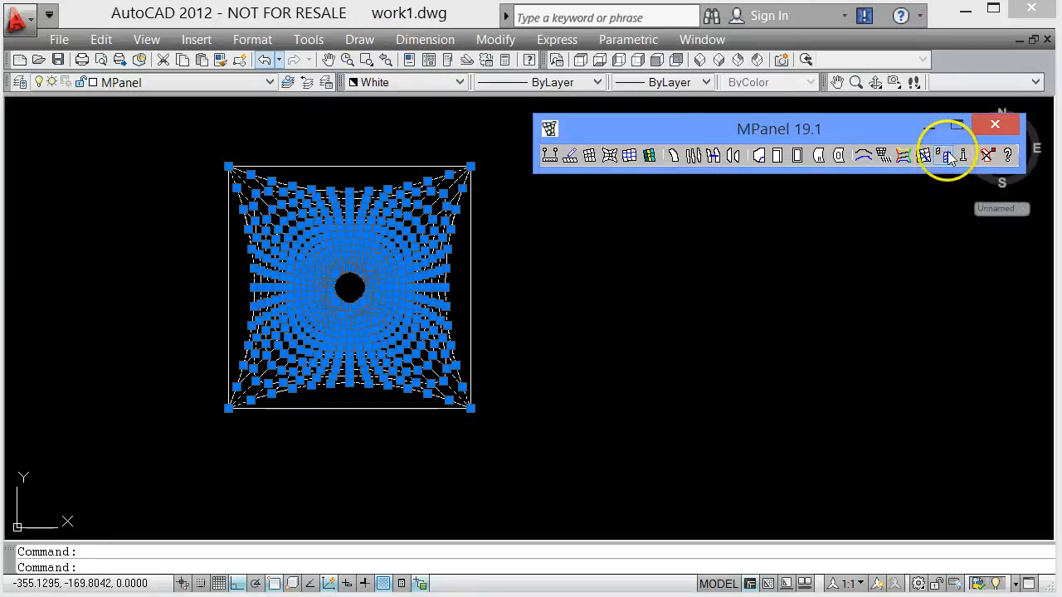
left_click(946, 155)
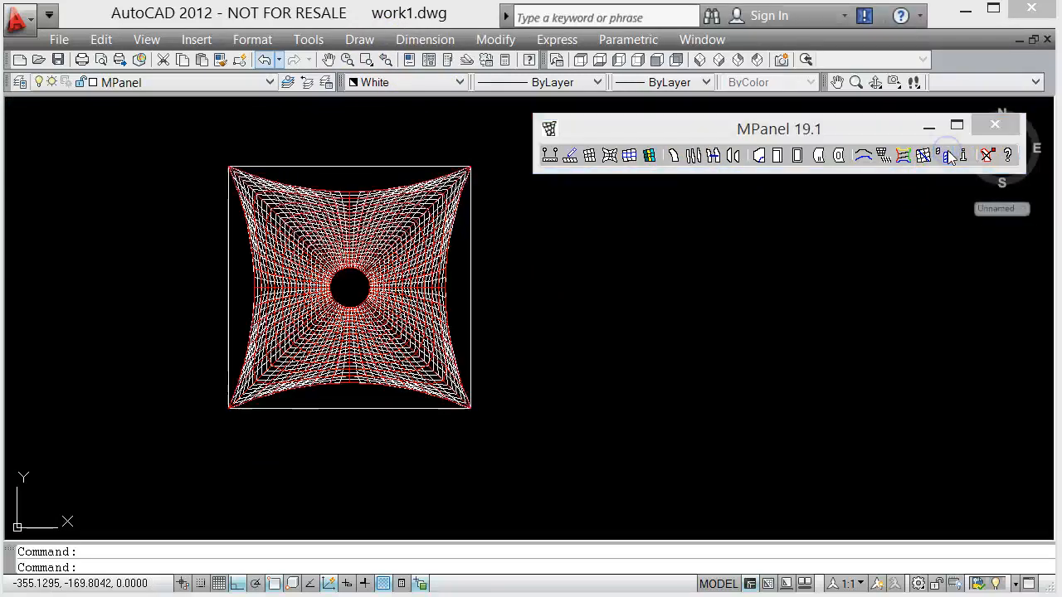
left_click(992, 156)
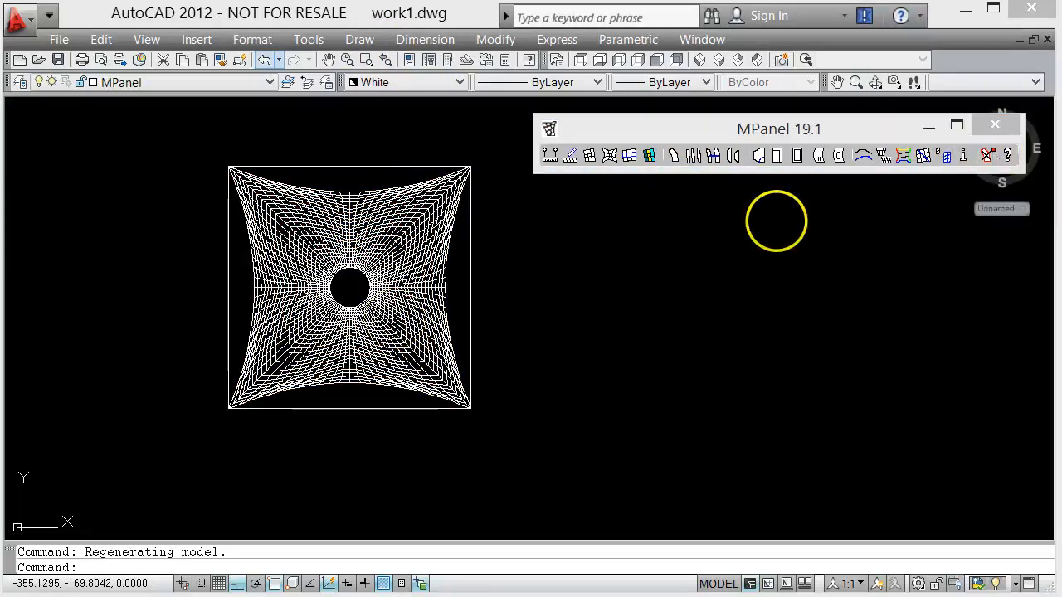
Step: Examine the central ring's polyline vertices against the denser mesh edge along the ring's lower side
scroll(332, 297, "up", 3)
scroll(303, 298, "up", 5)
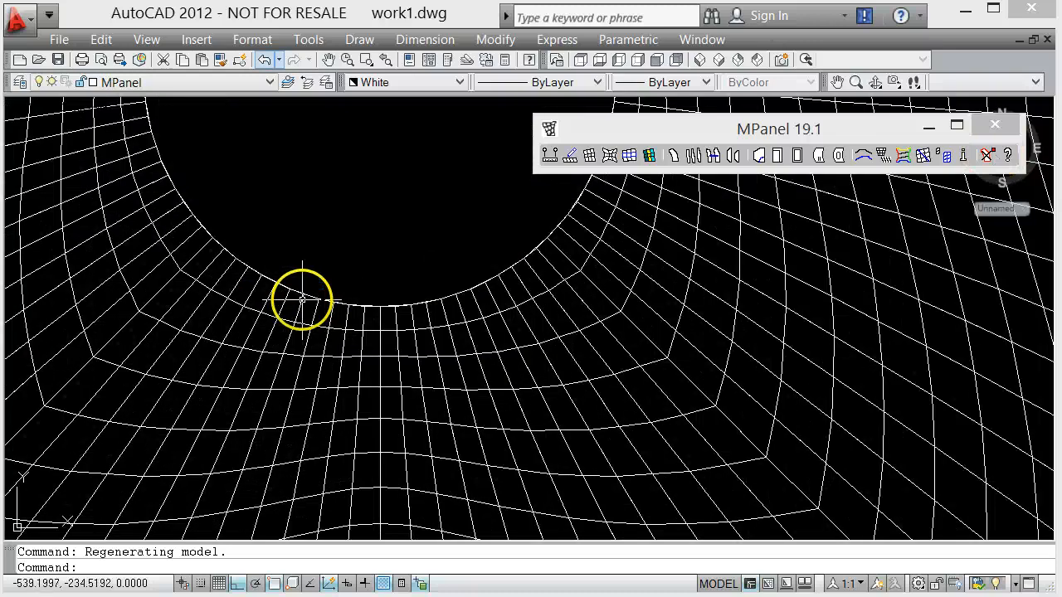
scroll(298, 269, "up", 2)
scroll(289, 284, "up", 2)
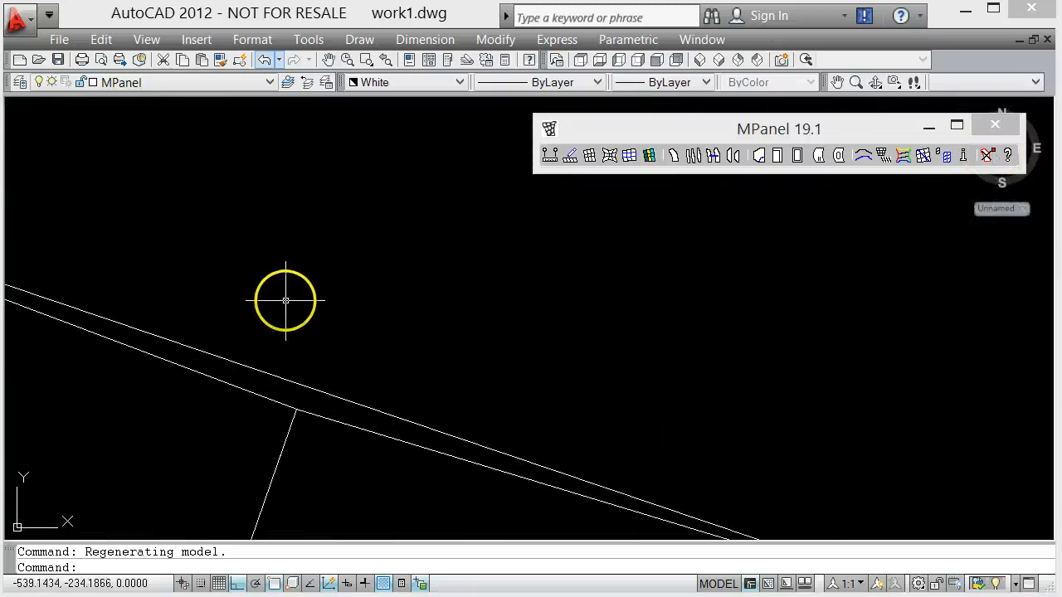
left_click(319, 387)
scroll(452, 286, "down", 4)
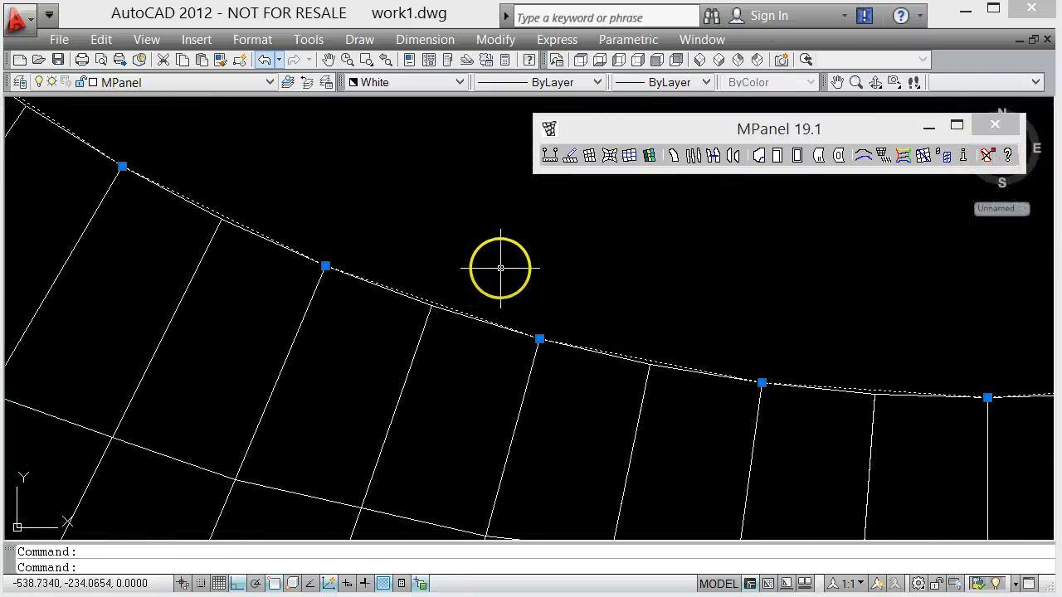
scroll(406, 323, "up", 4)
key("Escape")
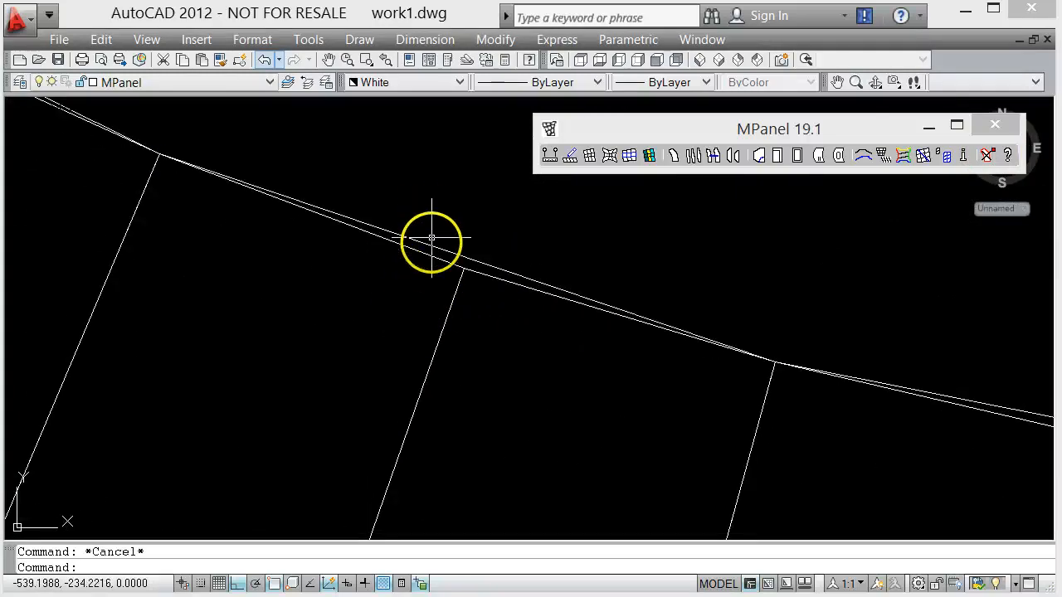
Step: Examine the vertices of the denser edge line along the lower quarter of the central ring
left_click(438, 260)
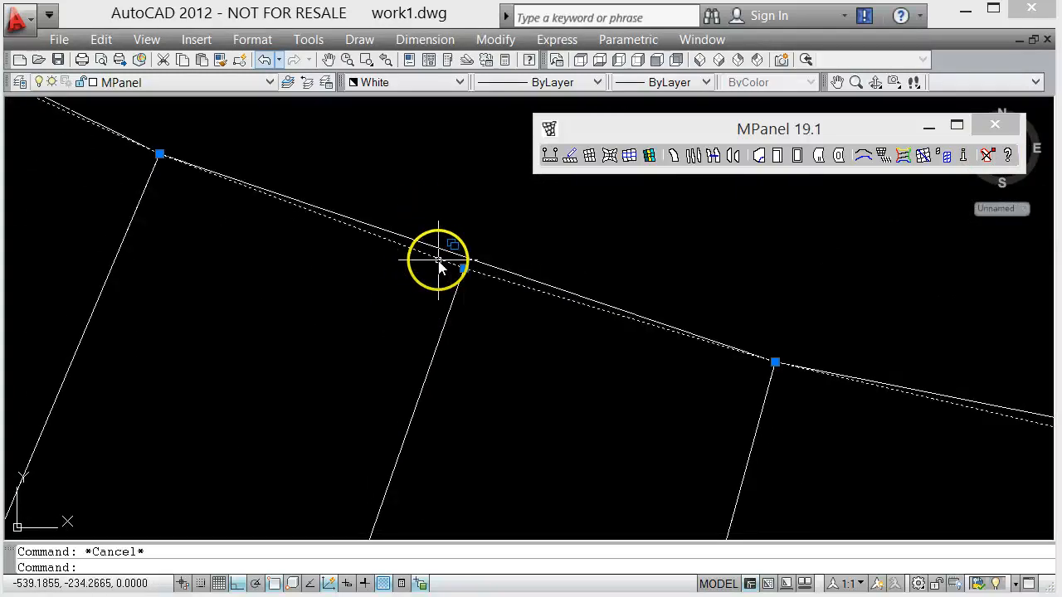
scroll(277, 344, "down", 2)
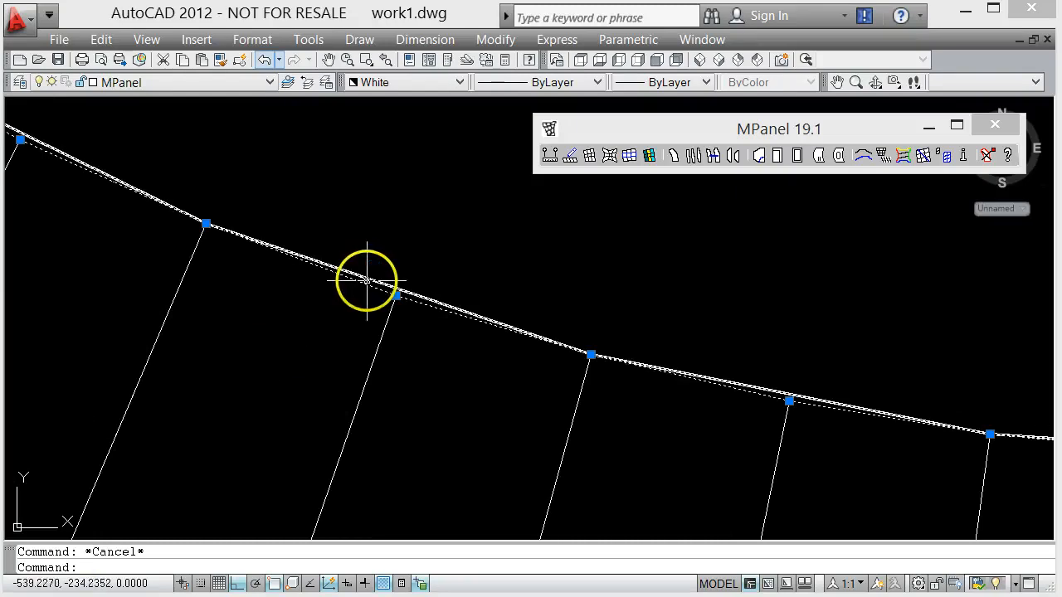
scroll(366, 288, "down", 5)
scroll(365, 288, "down", 6)
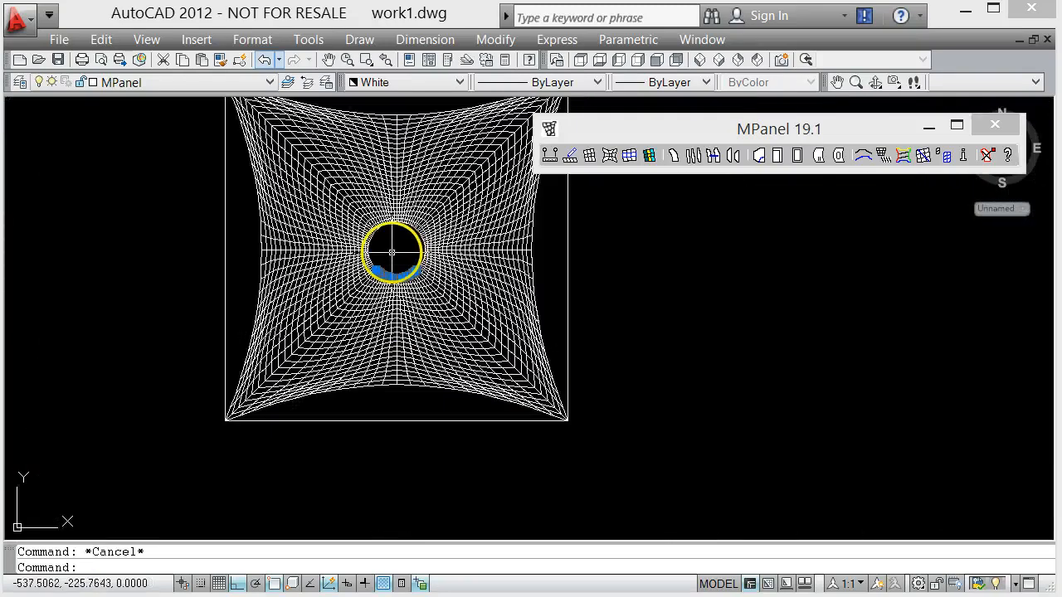
key("Escape")
Step: Relax the joined edge meshes of the whole denser conic together with its square boundary
scroll(388, 311, "down", 2)
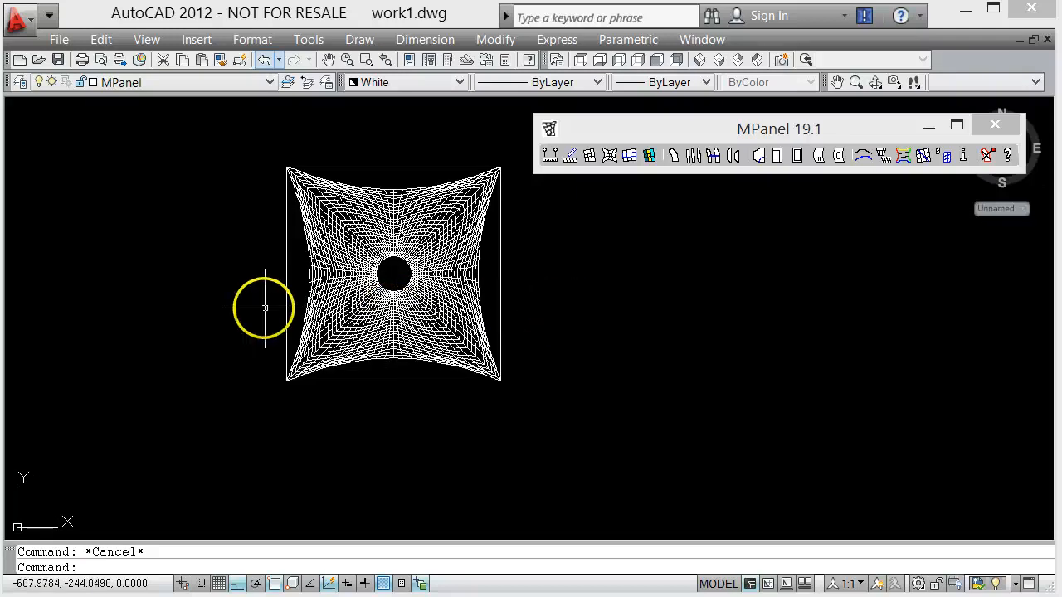
scroll(259, 307, "down", 2)
left_click(229, 182)
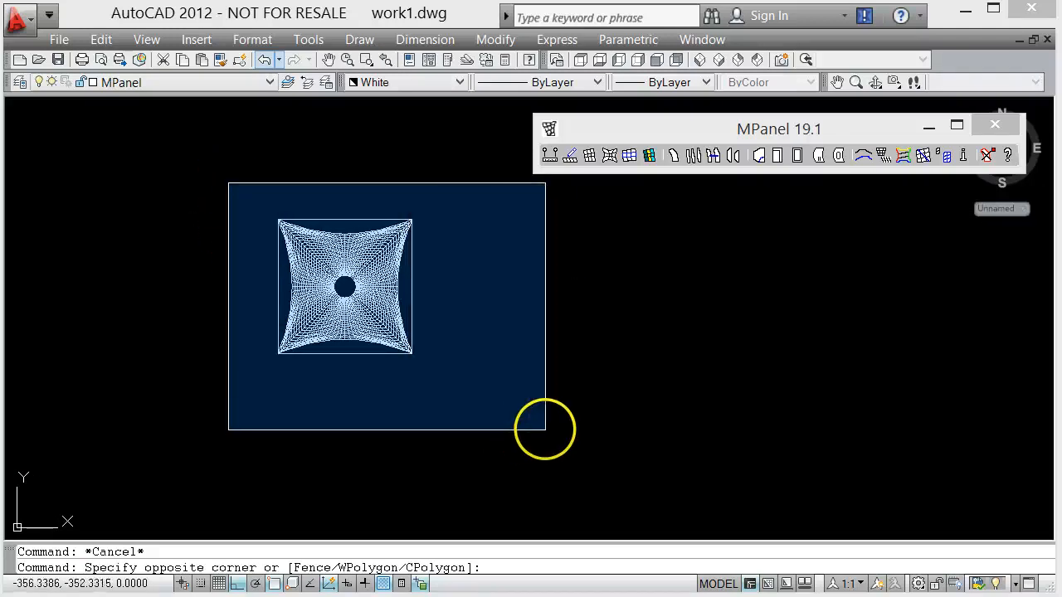
left_click(573, 457)
left_click(630, 154)
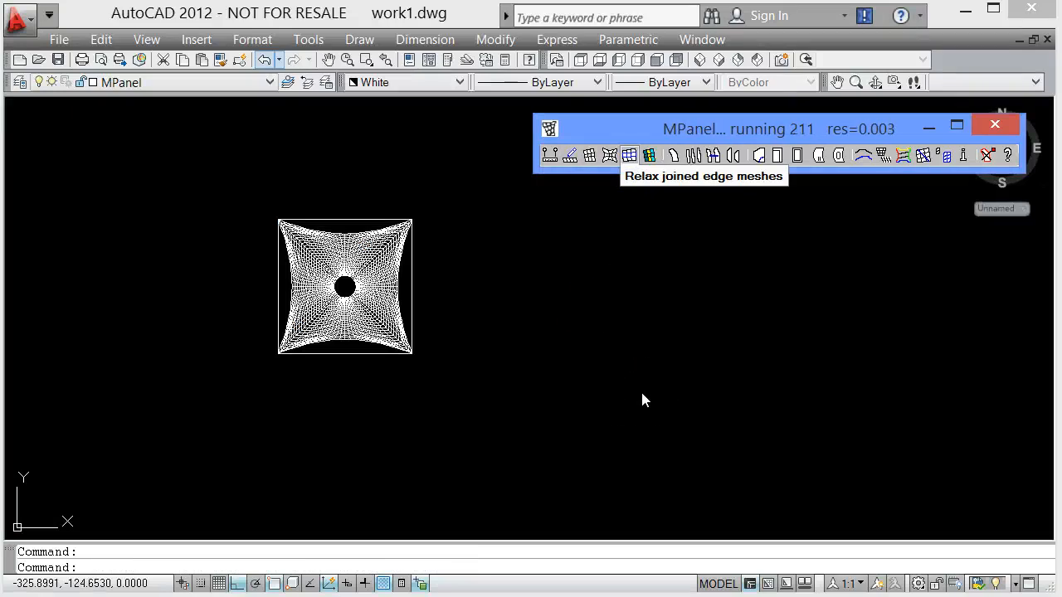
Step: Clear the red lines and delete the coarse ring polyline that does not follow the denser mesh edge around the central opening
left_click(987, 155)
scroll(358, 303, "up", 5)
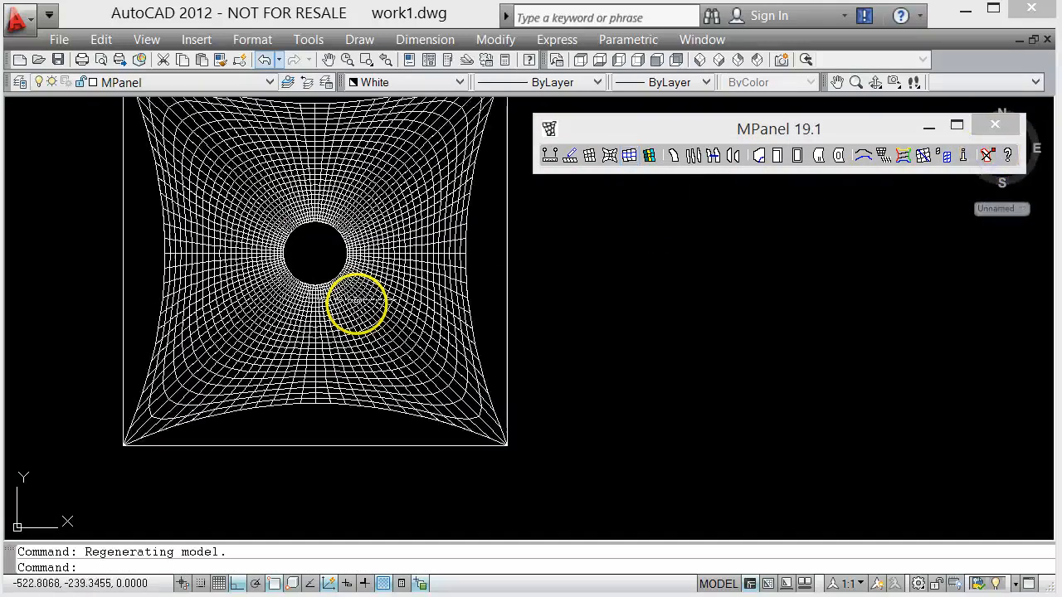
scroll(311, 270, "up", 6)
scroll(246, 323, "up", 8)
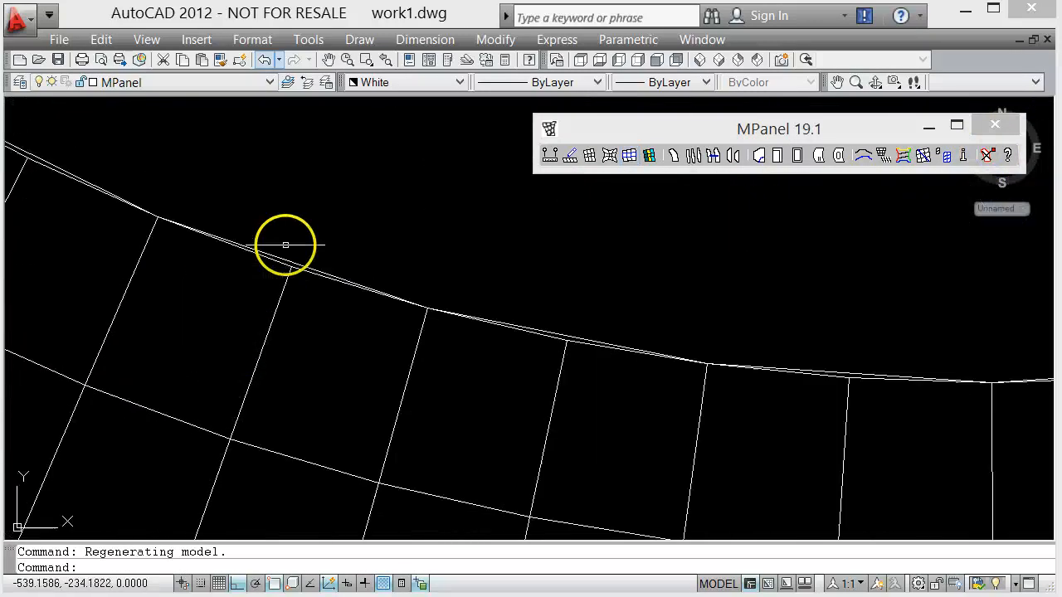
left_click(385, 282)
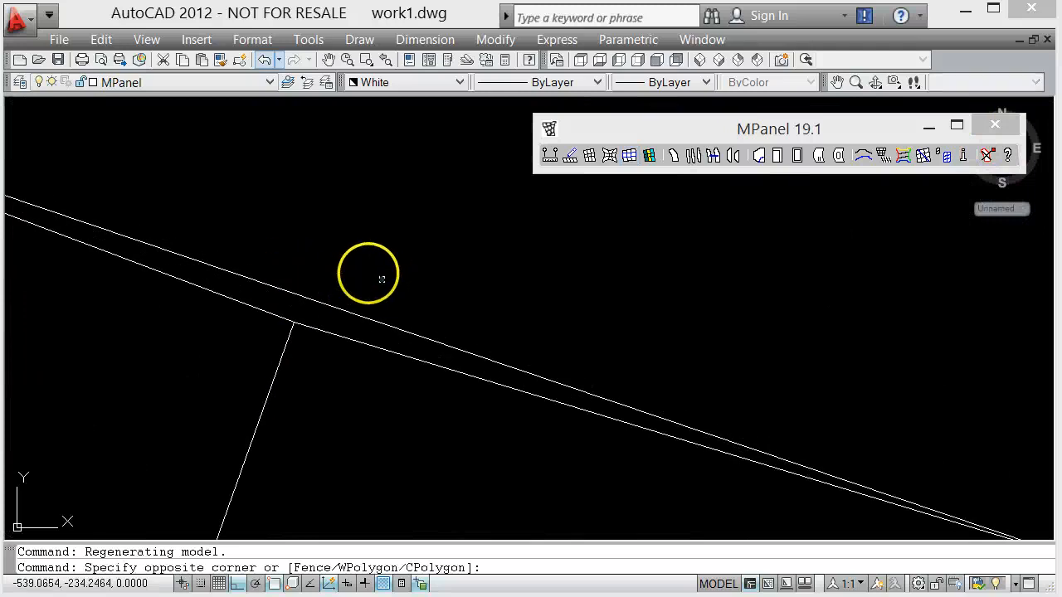
left_click(225, 265)
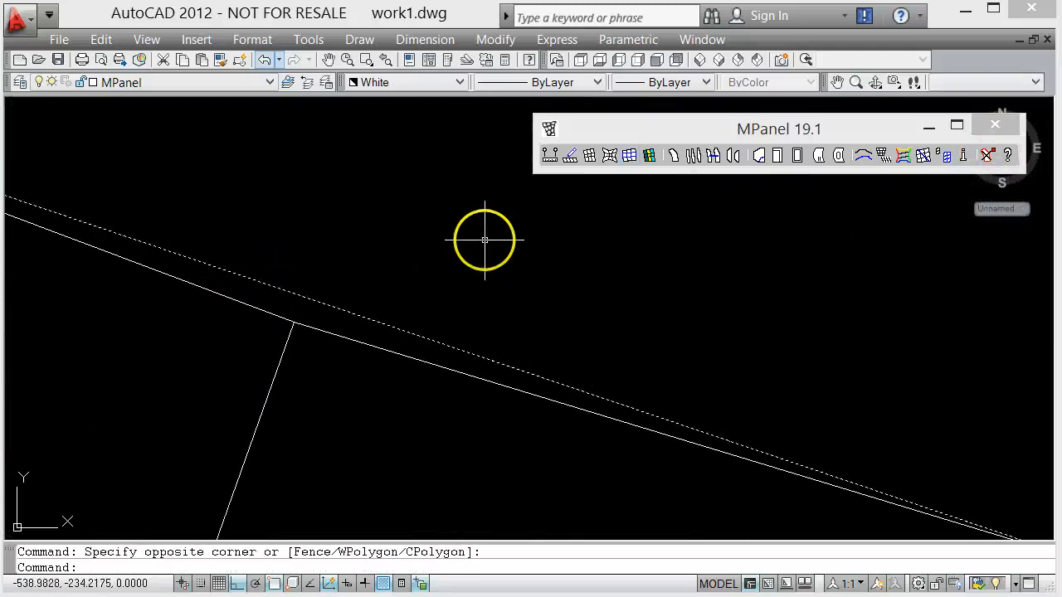
scroll(505, 313, "down", 2)
scroll(496, 307, "down", 3)
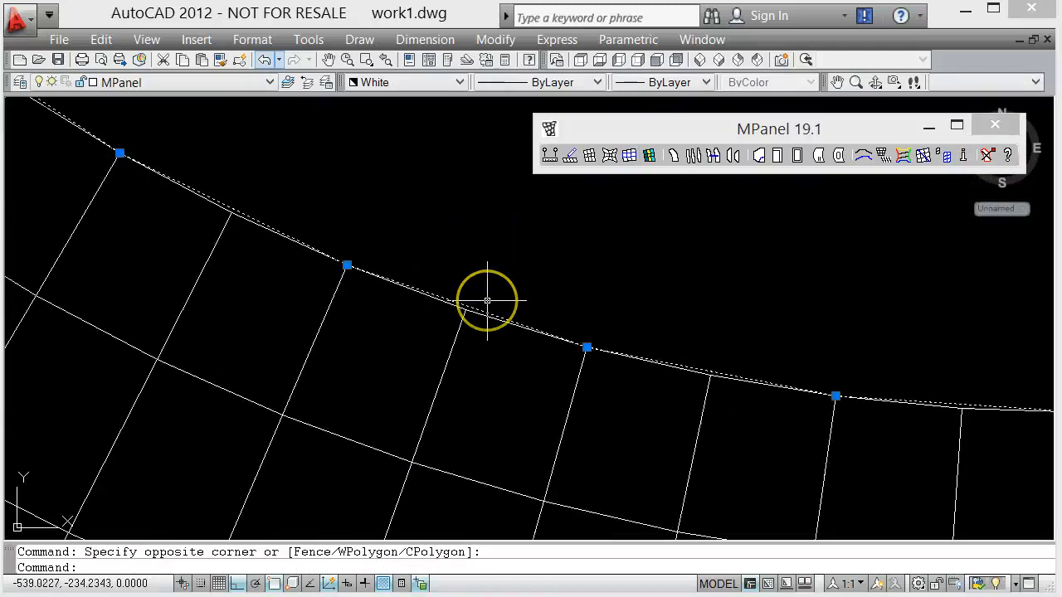
key("Delete")
scroll(448, 319, "down", 2)
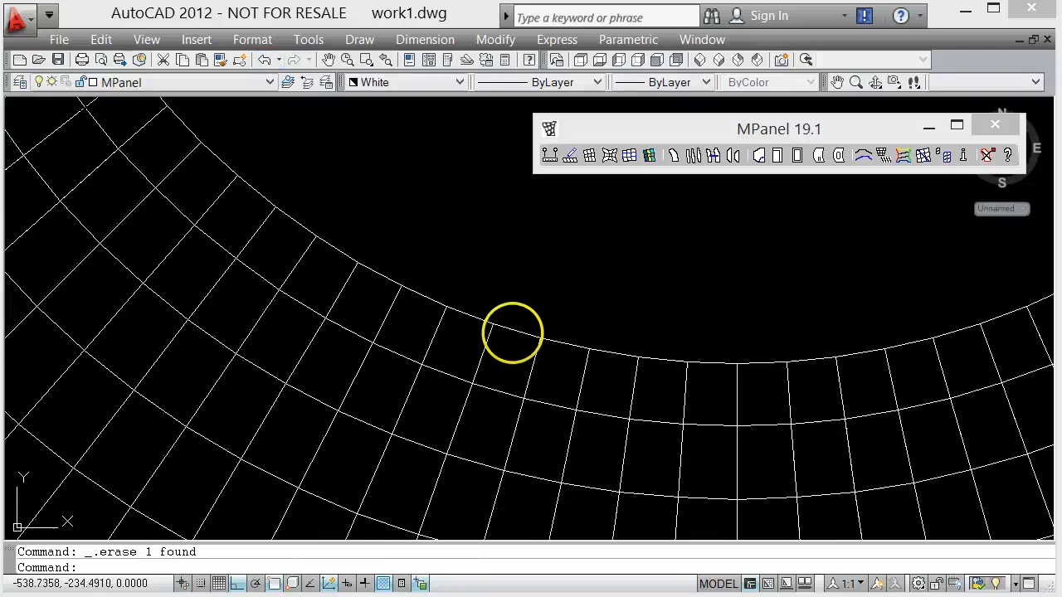
Step: Examine the lower conic mesh's nodes along the central opening and how the relaxed meshes run out to the boundary
left_click(496, 334)
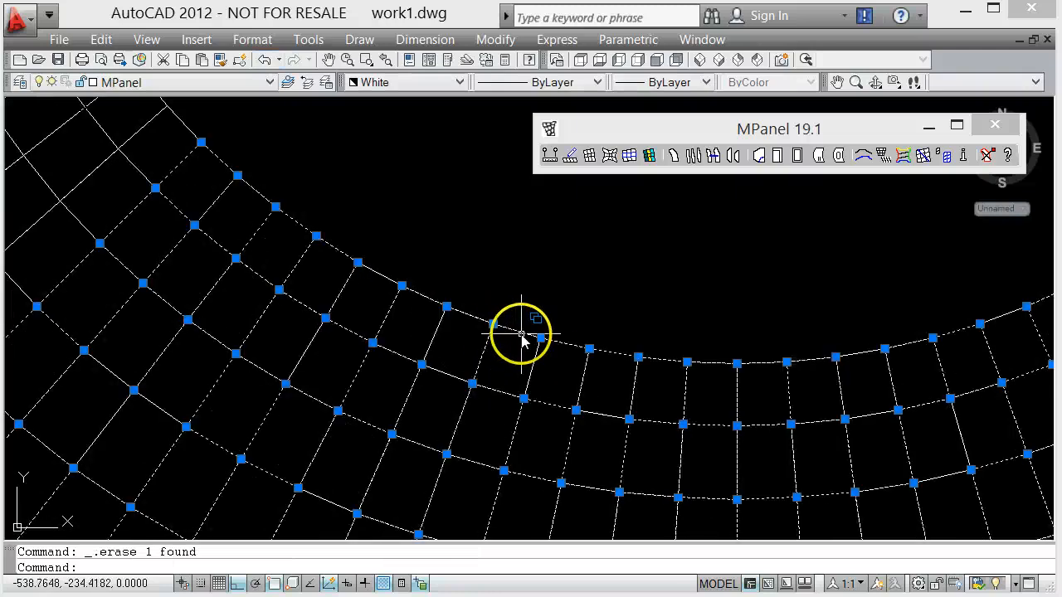
scroll(142, 208, "down", 4)
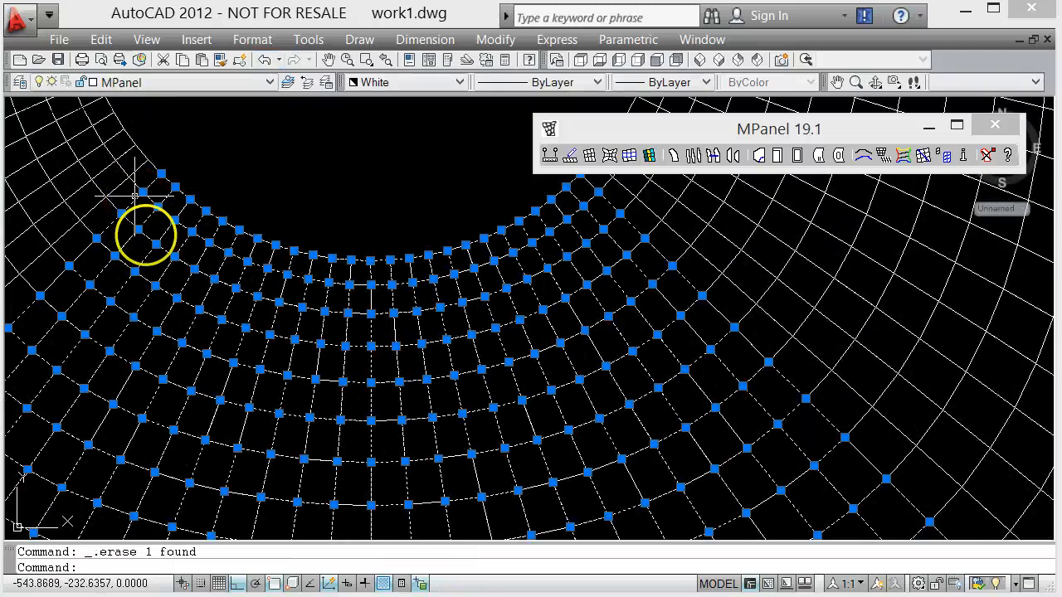
scroll(147, 175, "down", 2)
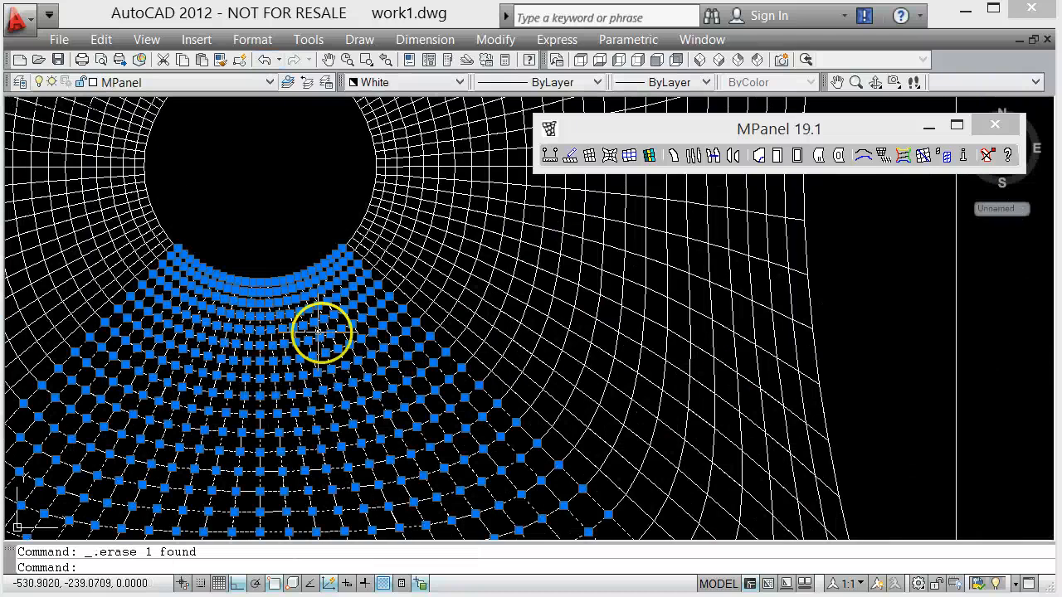
scroll(208, 270, "up", 2)
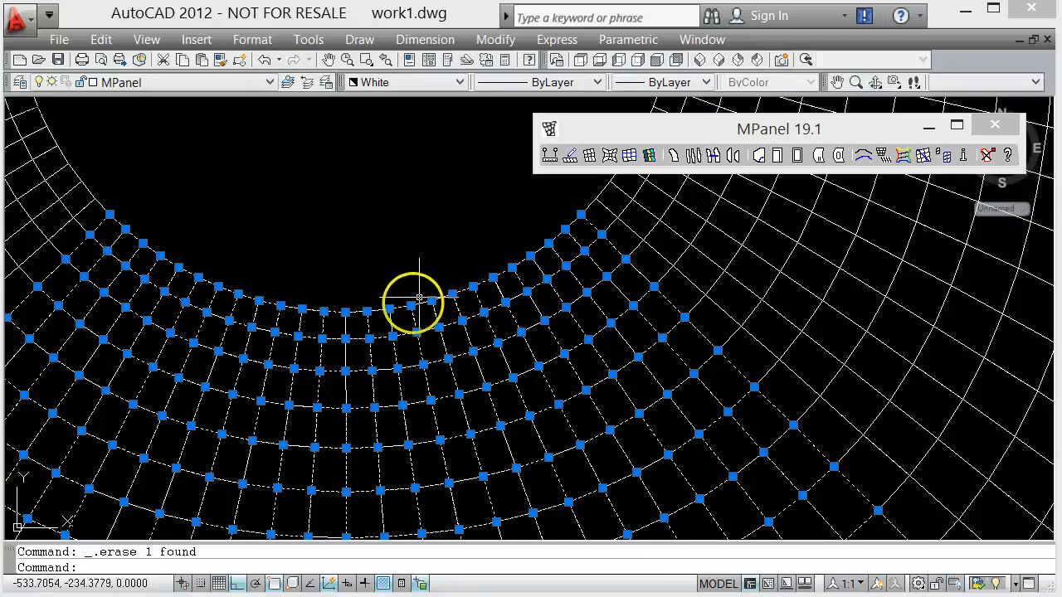
scroll(279, 273, "down", 3)
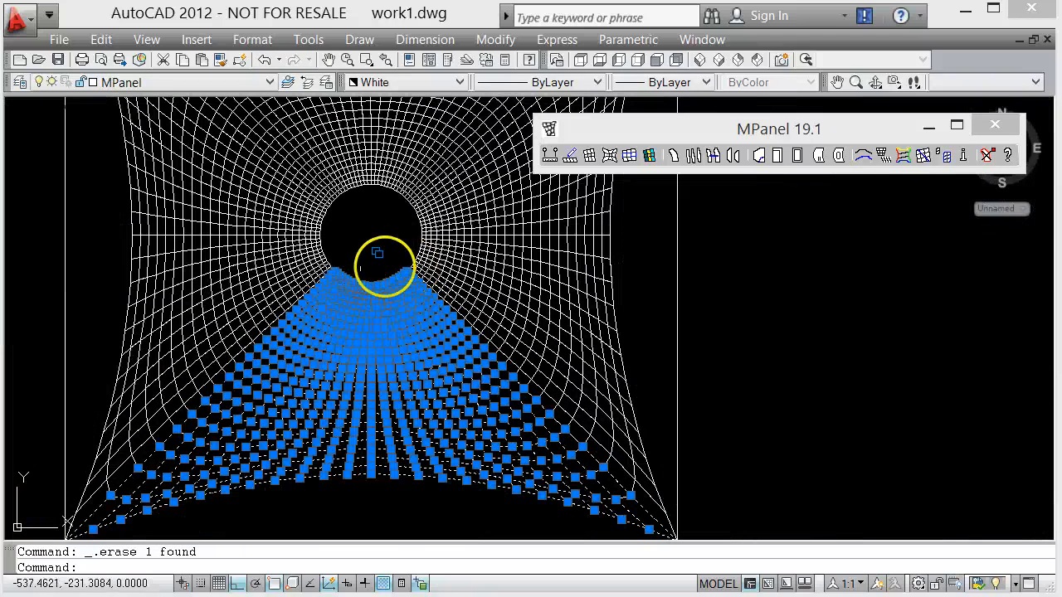
key("Escape")
scroll(396, 271, "down", 4)
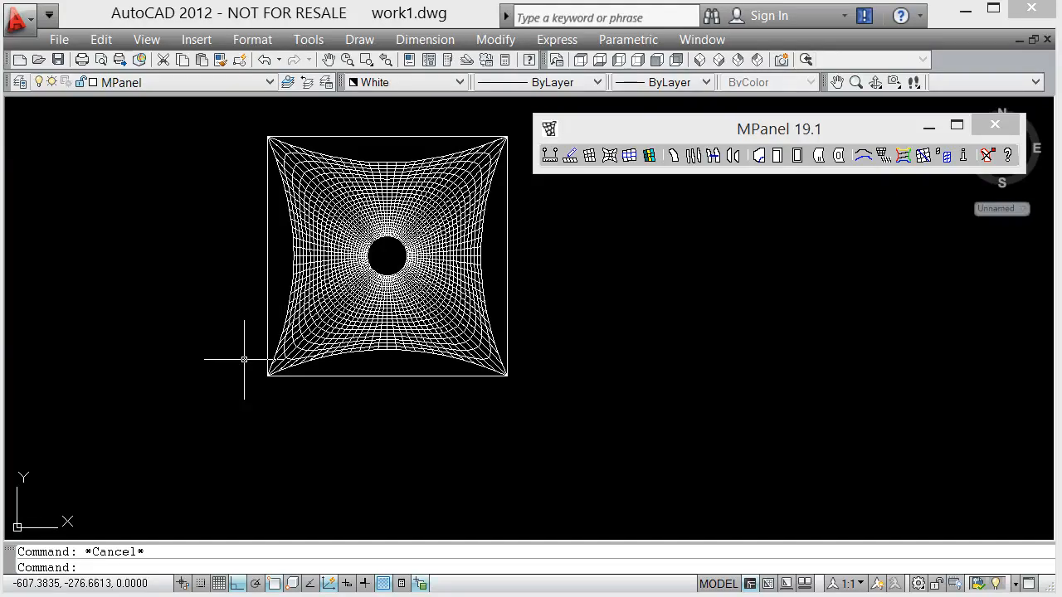
scroll(287, 241, "up", 6)
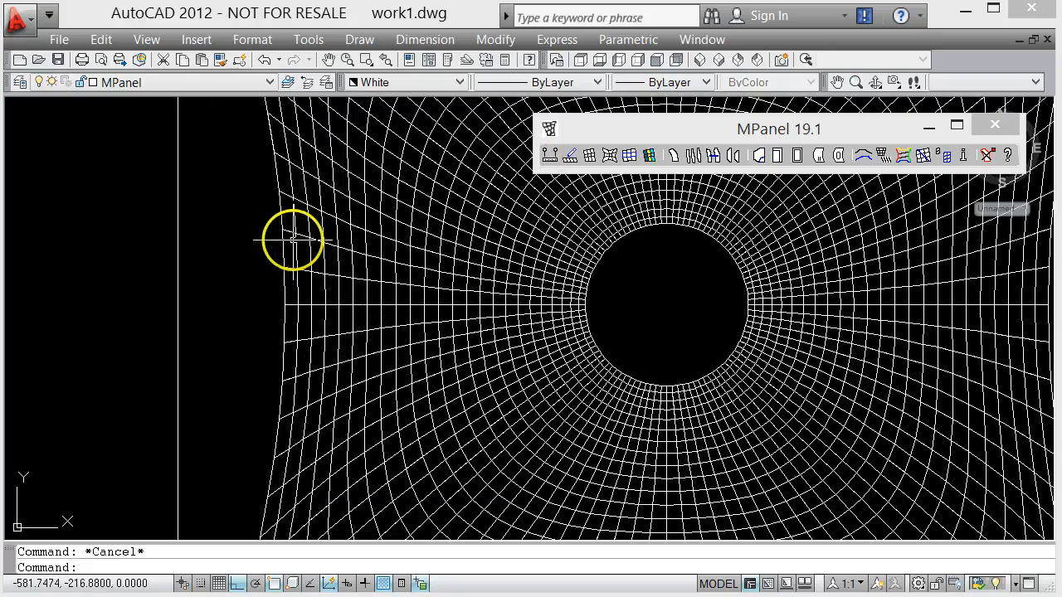
scroll(274, 298, "down", 4)
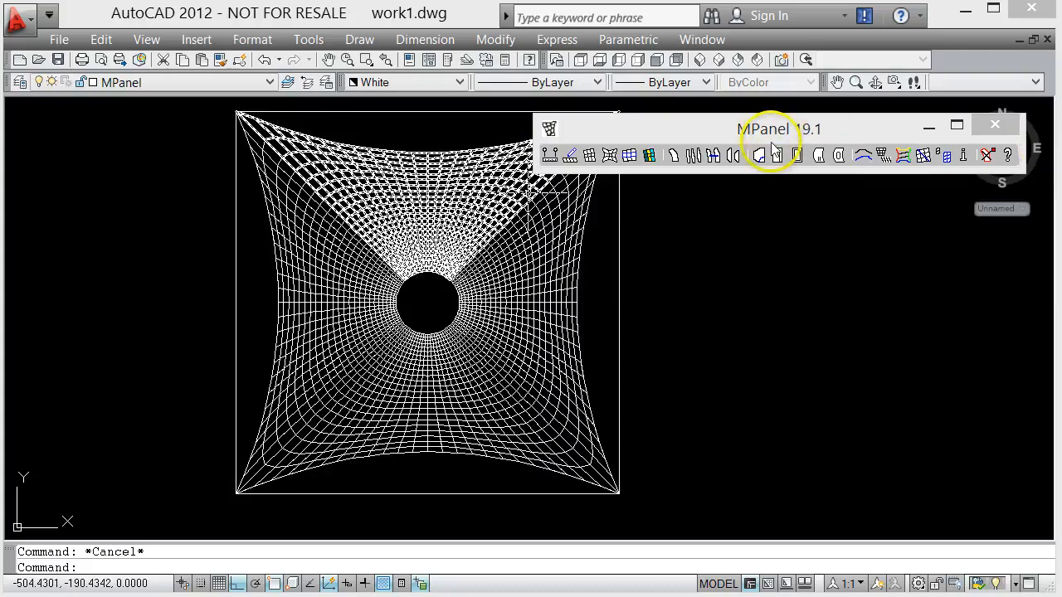
right_click(947, 158)
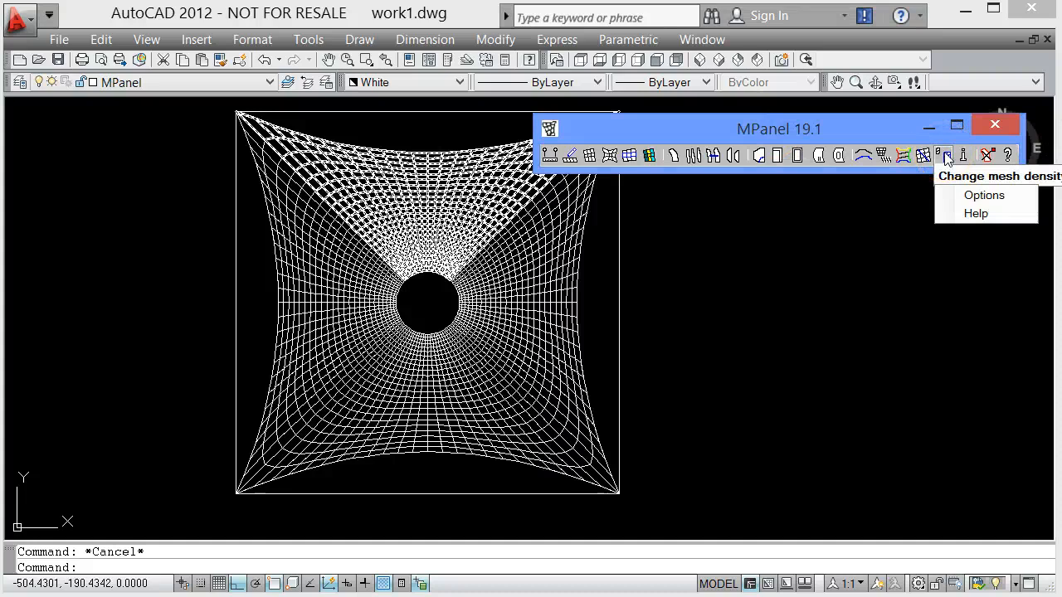
left_click(469, 531)
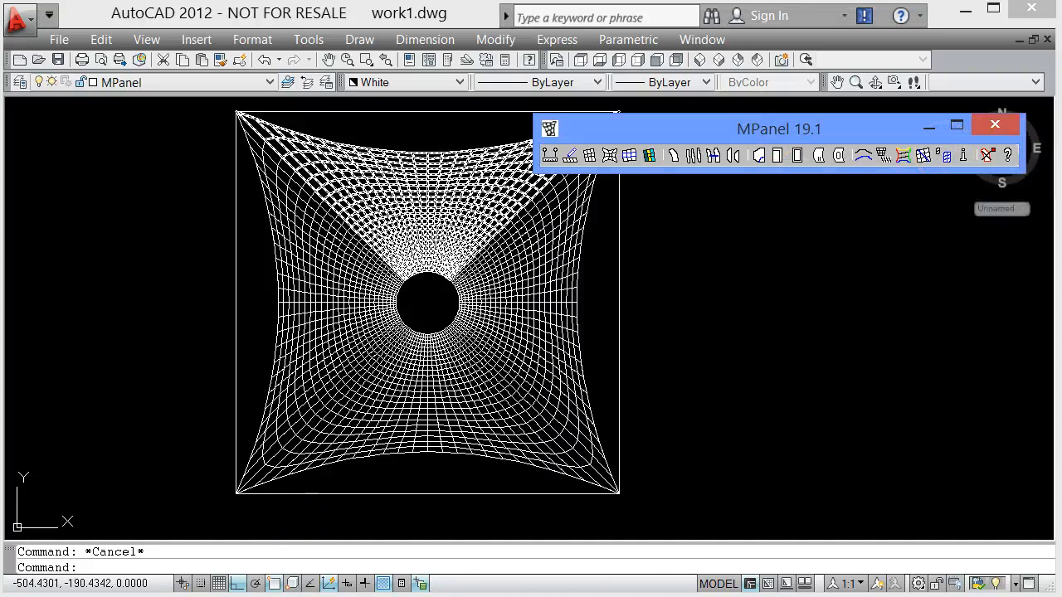